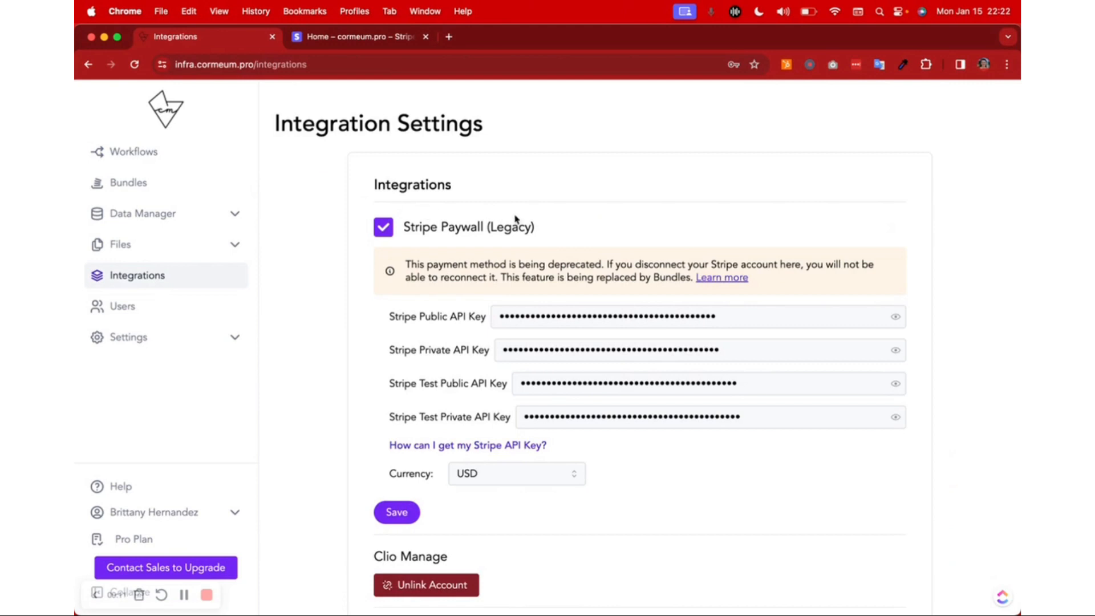
Step: Open the TEST bundle for editing and set its pricing type to Flat Rate
{"action": "left_click_drag", "start_coordinate": [536, 227], "coordinate": [479, 229]}
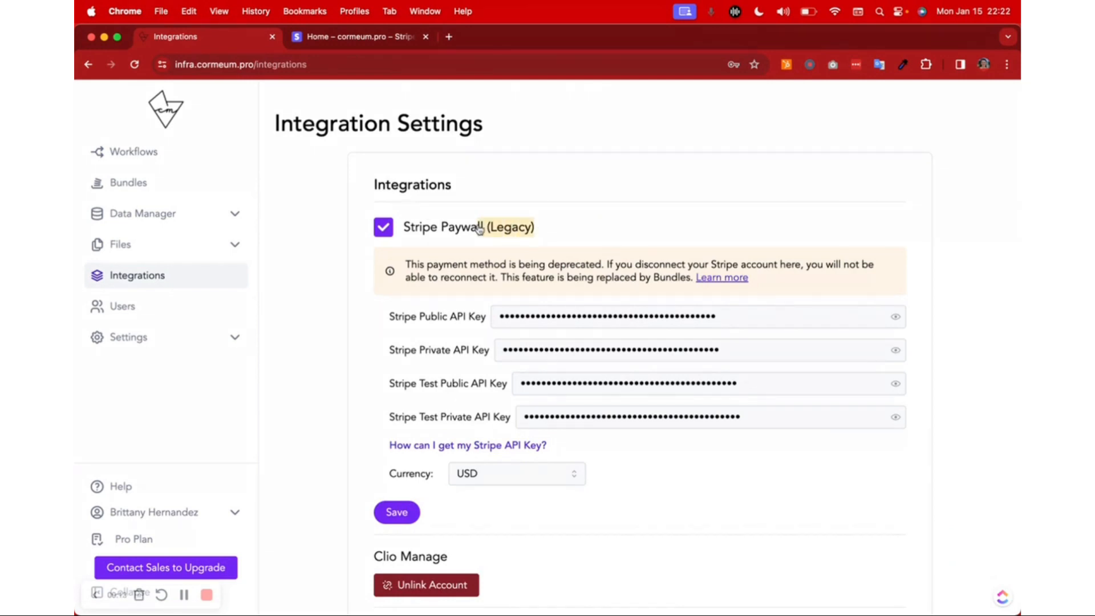
{"action": "left_click", "coordinate": [196, 193]}
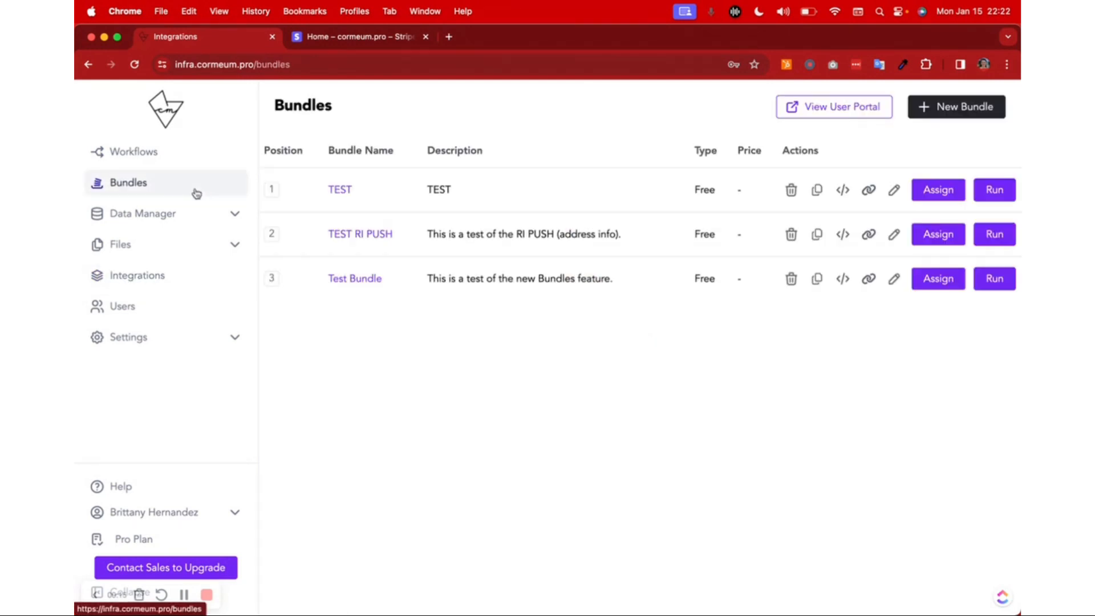
{"action": "left_click", "coordinate": [348, 190]}
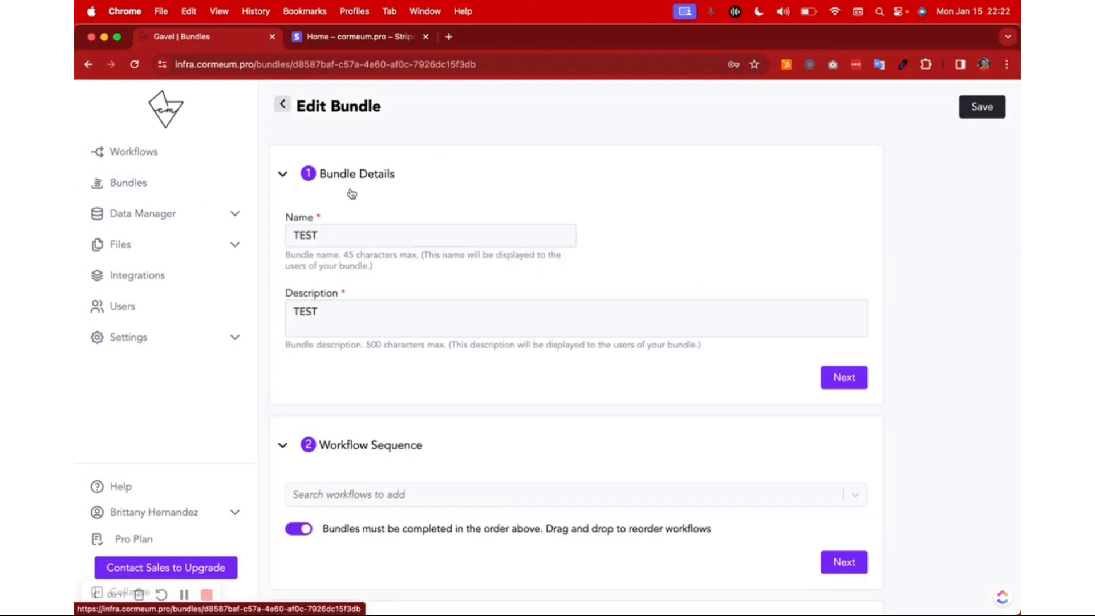
{"action": "scroll", "coordinate": [513, 322], "scroll_direction": "down", "scroll_amount": 5}
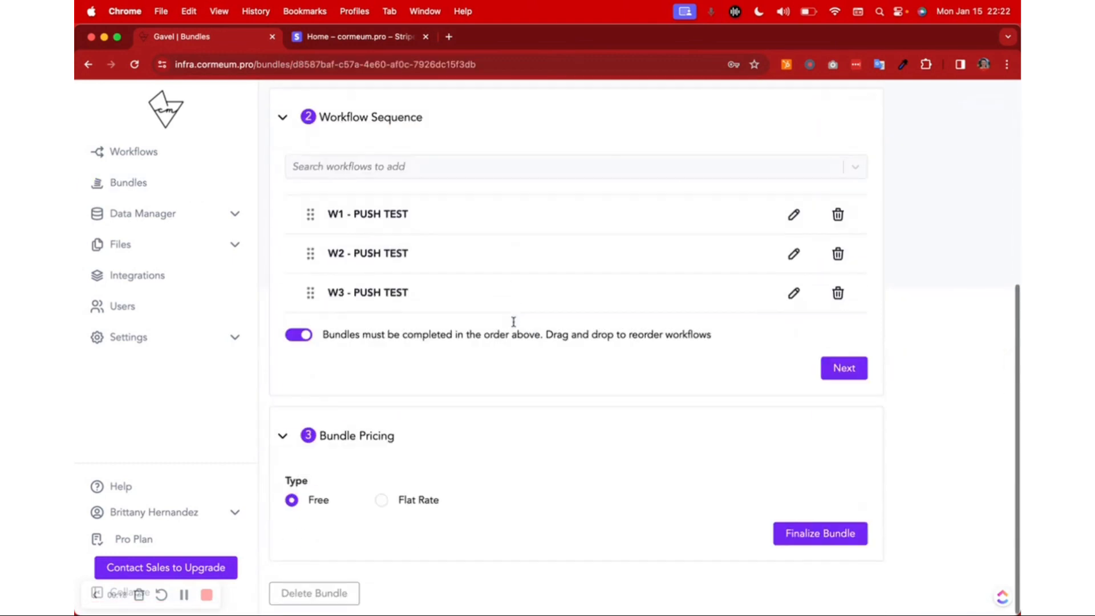
{"action": "left_click", "coordinate": [407, 500]}
{"action": "scroll", "coordinate": [408, 502], "scroll_direction": "down", "scroll_amount": 2}
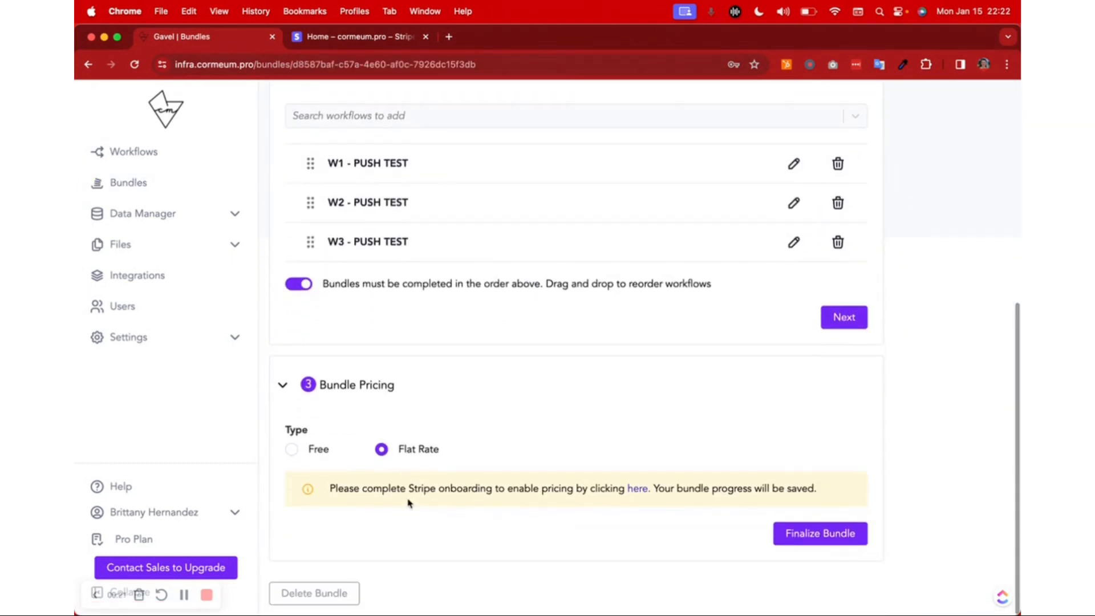
Step: Start the Stripe onboarding linked in the bundle's pricing notice
{"action": "left_click_drag", "start_coordinate": [329, 489], "coordinate": [573, 500]}
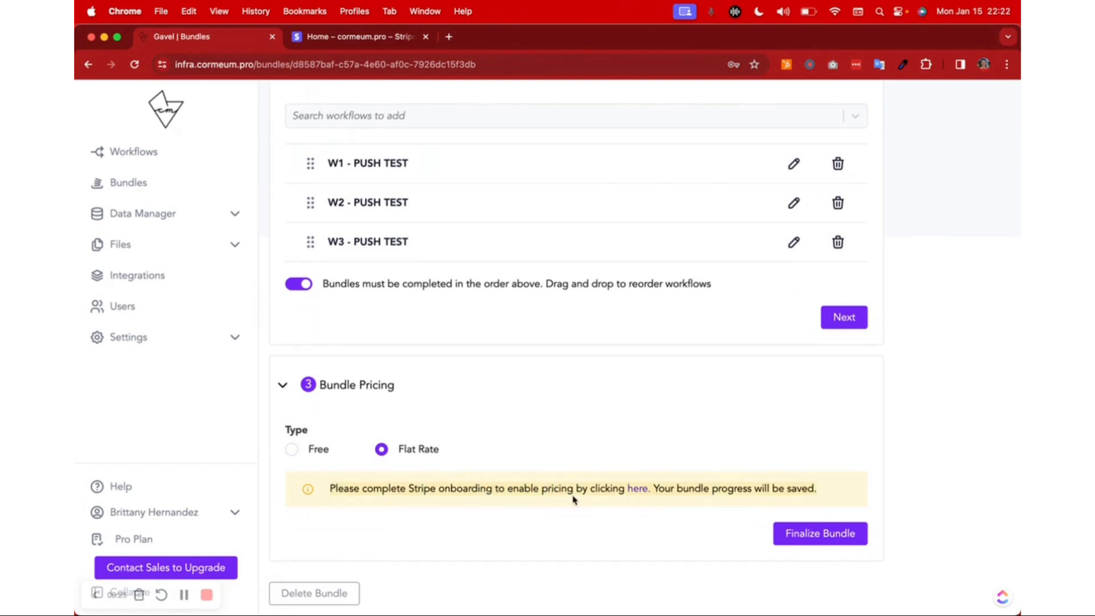
{"action": "left_click", "coordinate": [698, 485]}
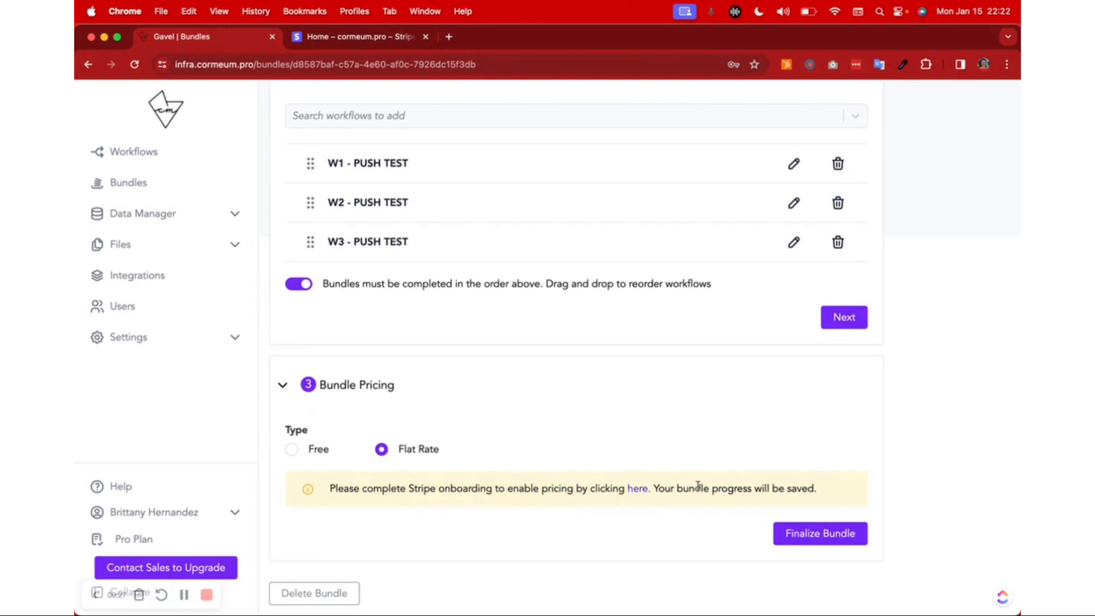
{"action": "left_click", "coordinate": [635, 490]}
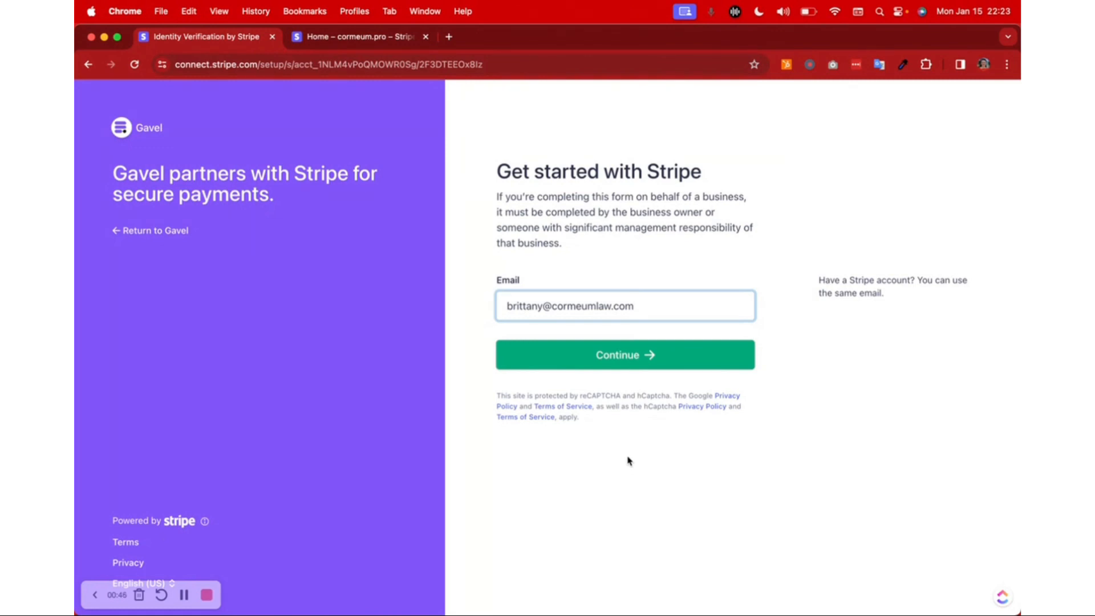
Step: Log in to the existing Stripe account with its saved e-mail address and account password
{"action": "left_click", "coordinate": [652, 306]}
{"action": "left_click_drag", "start_coordinate": [653, 305], "coordinate": [484, 317]}
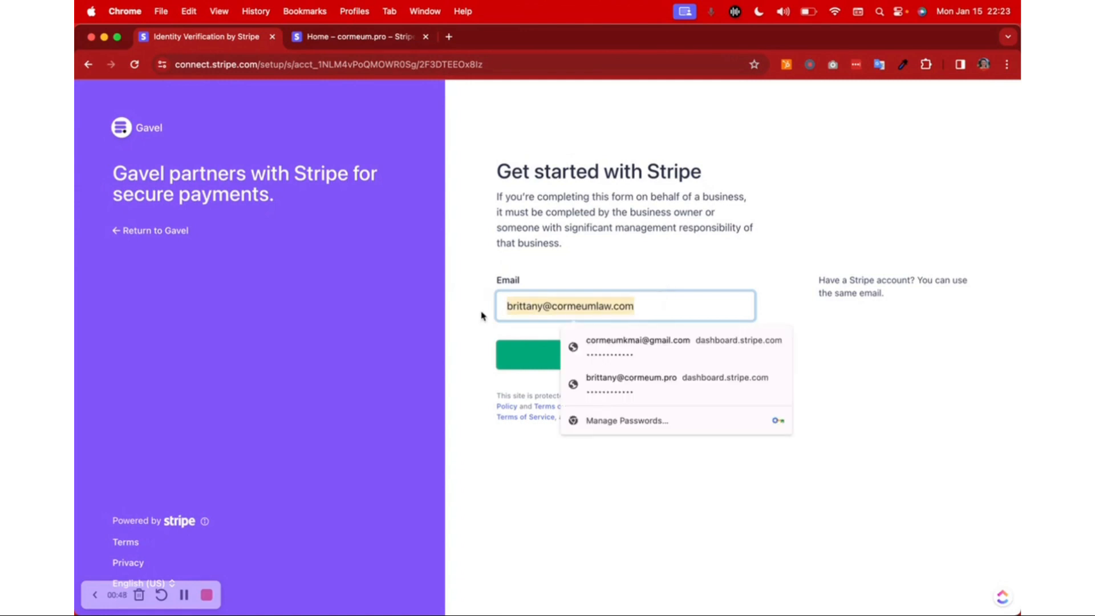
{"action": "left_click", "coordinate": [690, 342]}
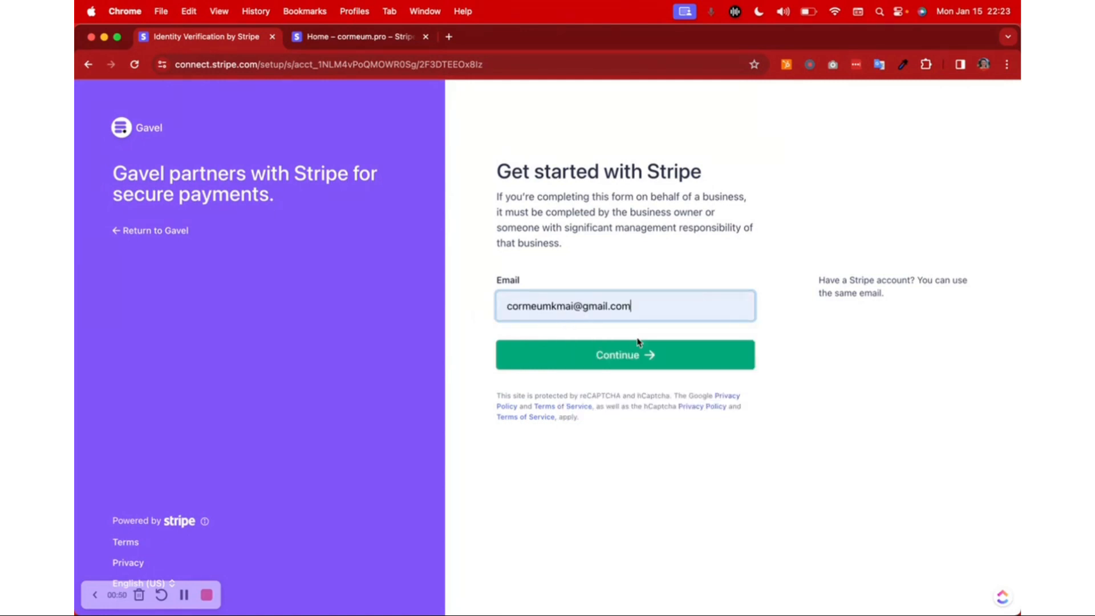
{"action": "left_click", "coordinate": [700, 354]}
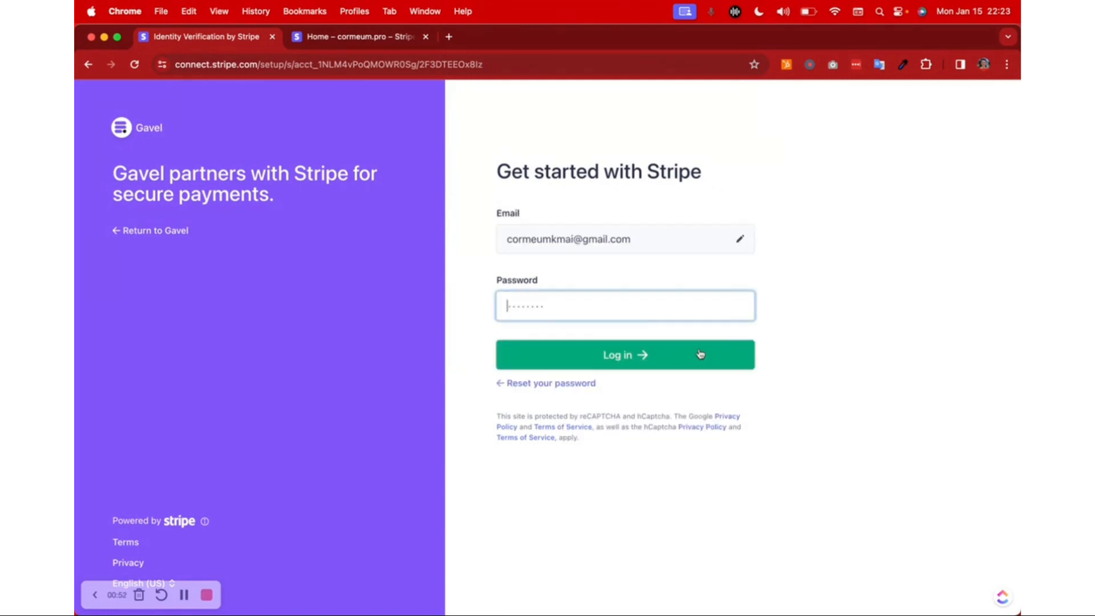
{"action": "left_click", "coordinate": [565, 305]}
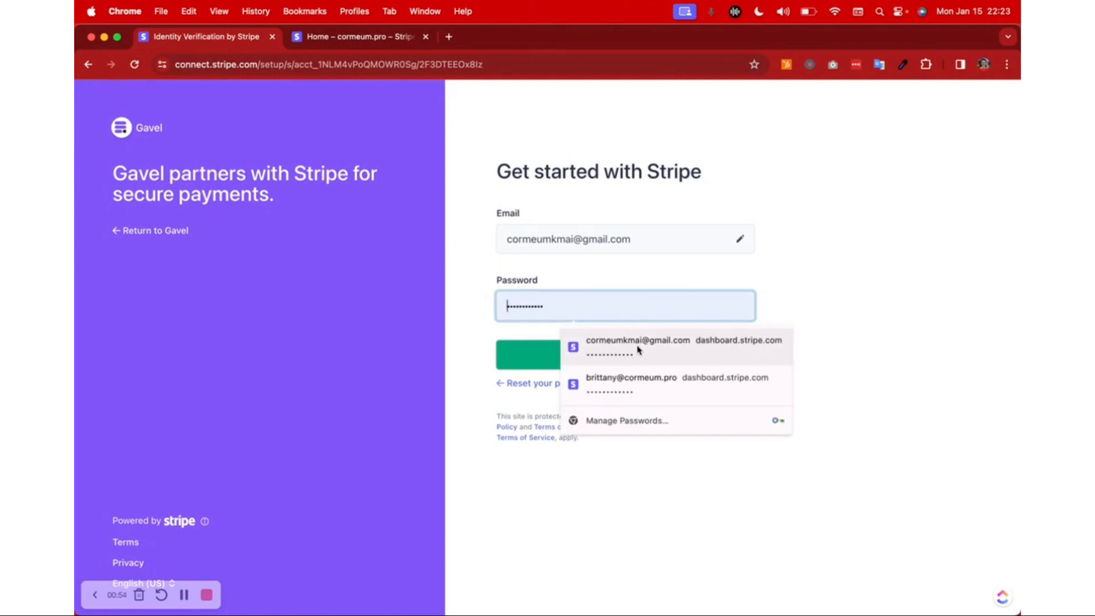
{"action": "left_click", "coordinate": [641, 350]}
{"action": "left_click", "coordinate": [626, 356]}
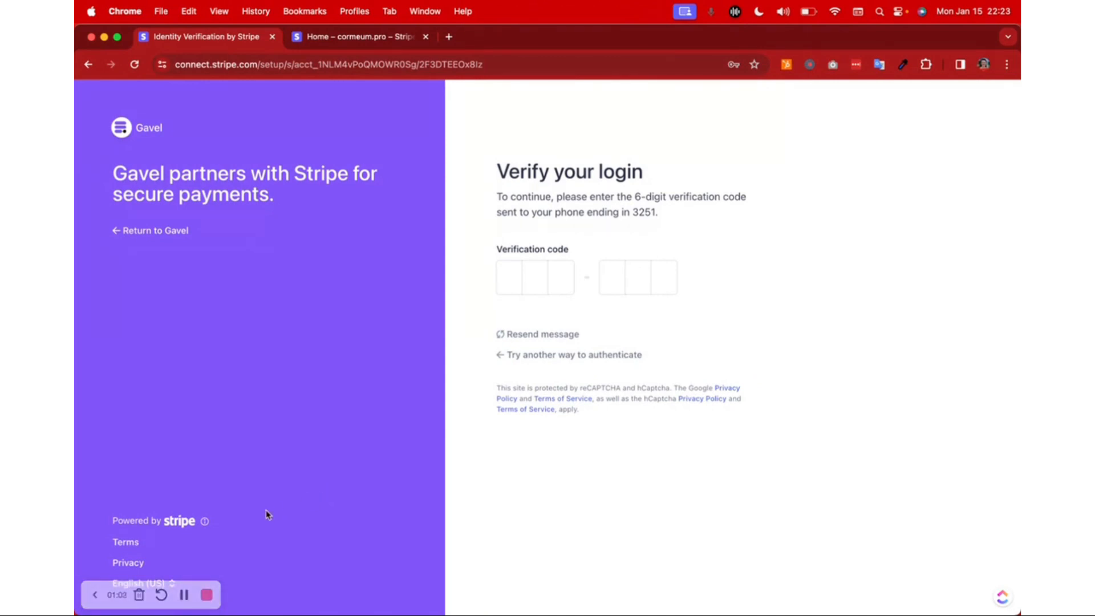
Step: Decline the optional Stripe Climate contribution to continue the onboarding
{"action": "left_click", "coordinate": [184, 595]}
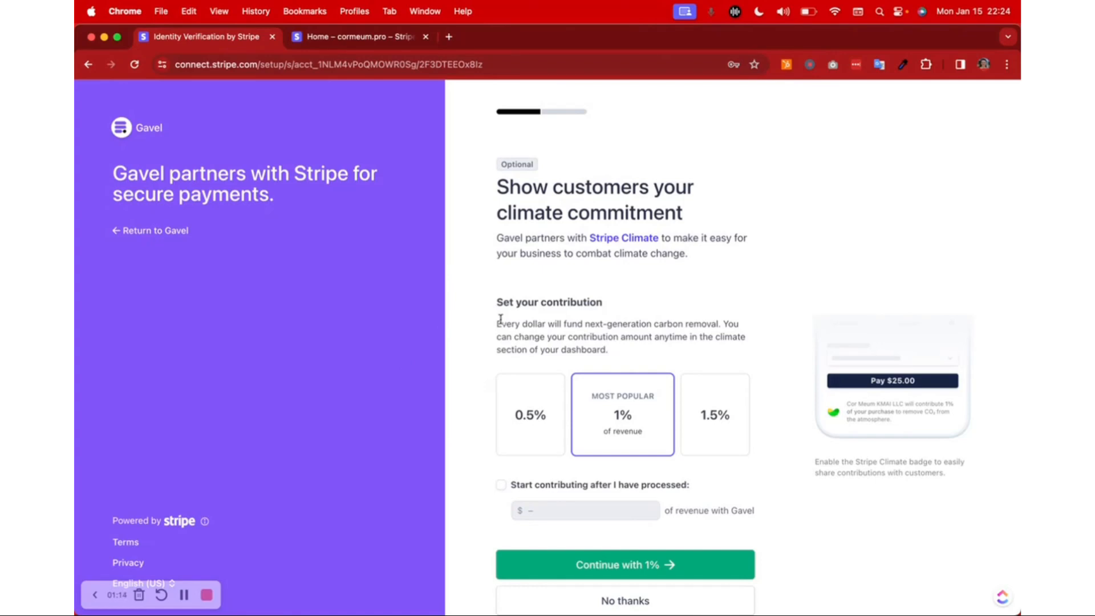
{"action": "scroll", "coordinate": [500, 319], "scroll_direction": "down", "scroll_amount": 3}
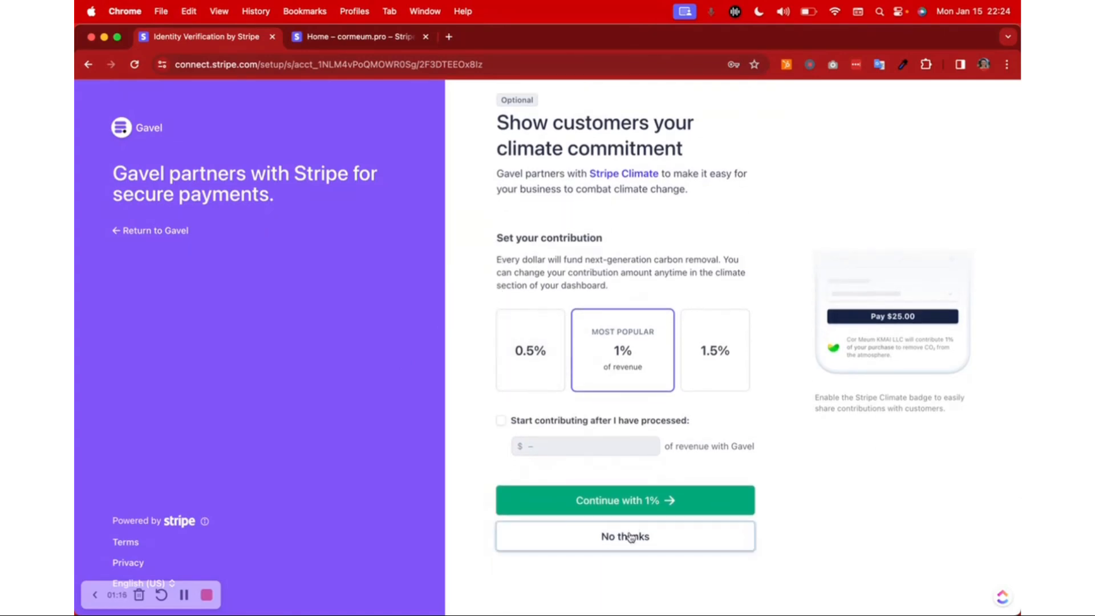
{"action": "left_click", "coordinate": [630, 536]}
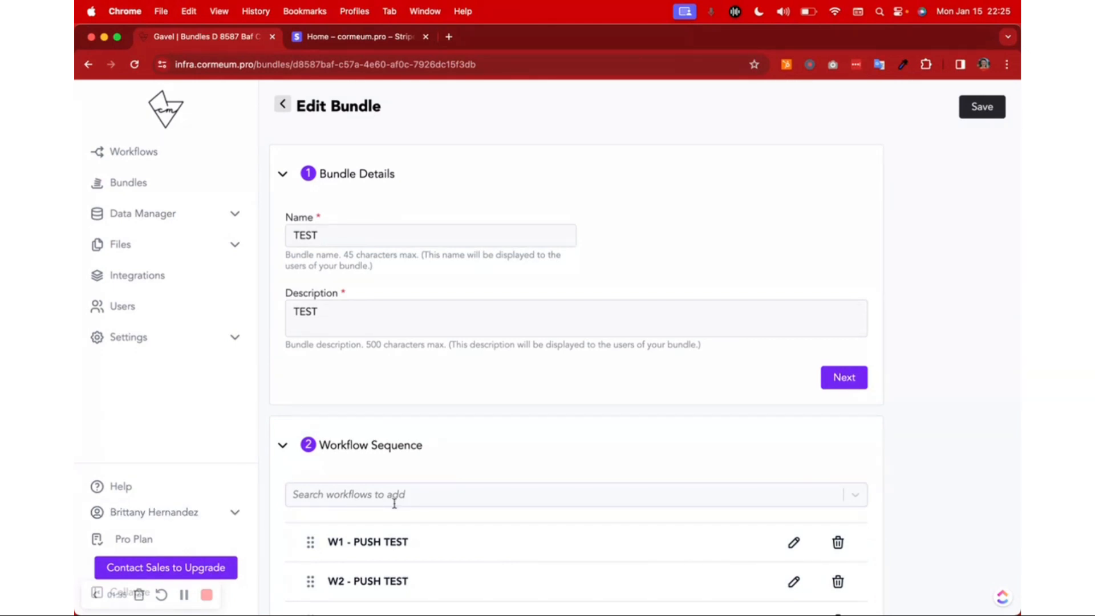
Step: Add a payment step to the TEST bundle's flat-rate pricing
{"action": "scroll", "coordinate": [394, 504], "scroll_direction": "down", "scroll_amount": 6}
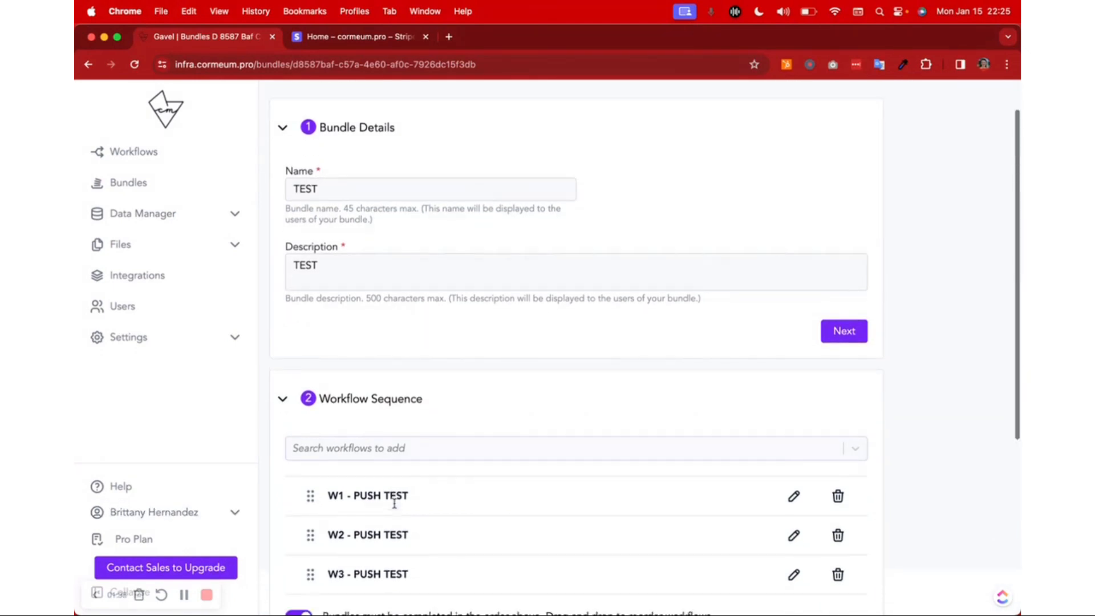
{"action": "left_click", "coordinate": [390, 501]}
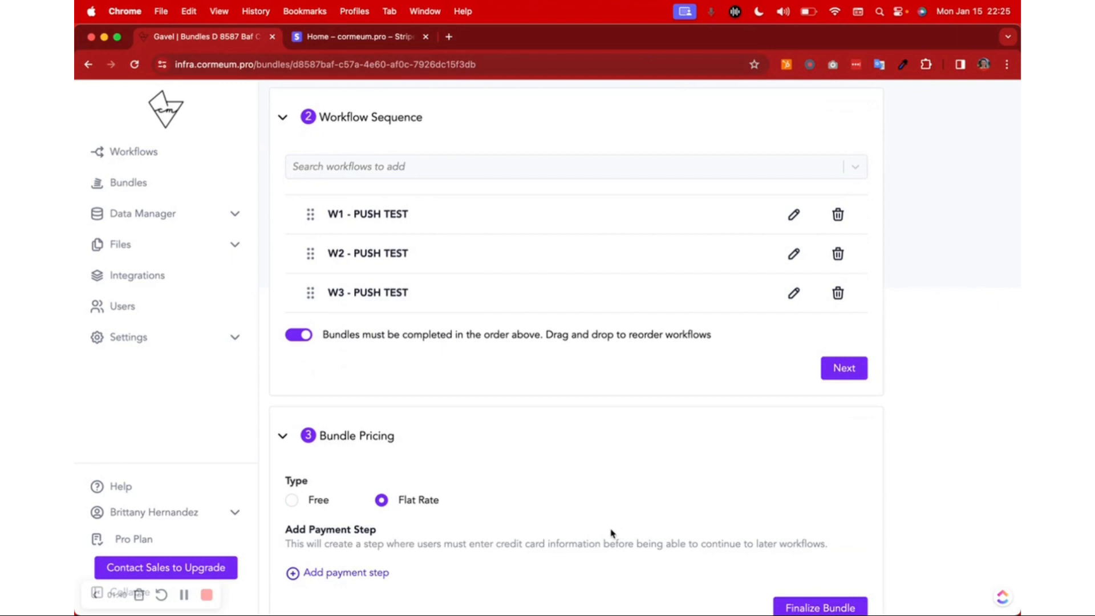
{"action": "scroll", "coordinate": [616, 532], "scroll_direction": "down", "scroll_amount": 3}
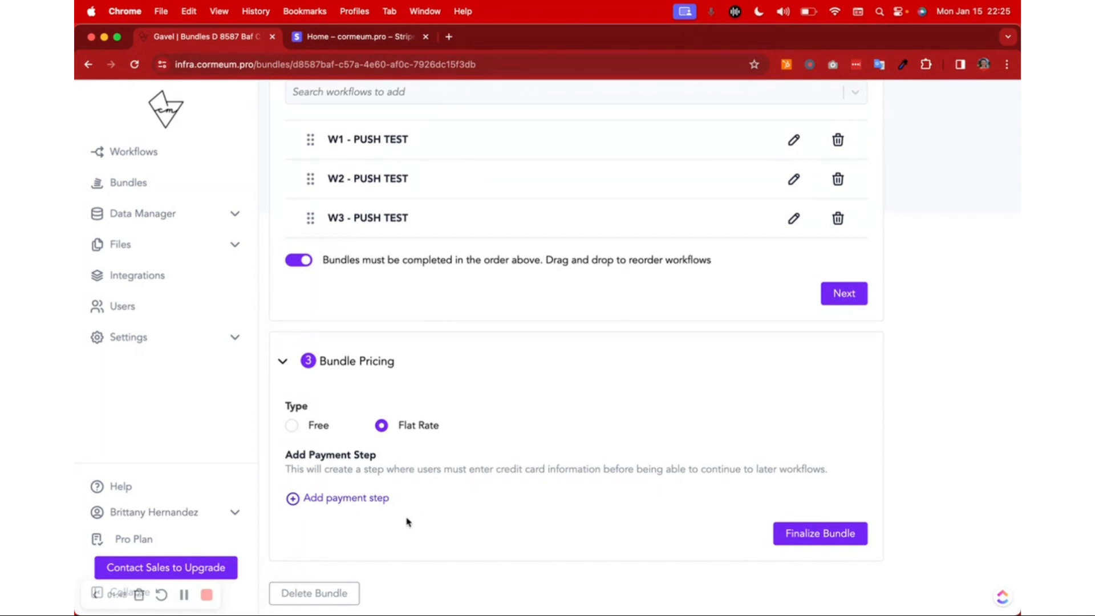
{"action": "left_click", "coordinate": [367, 499]}
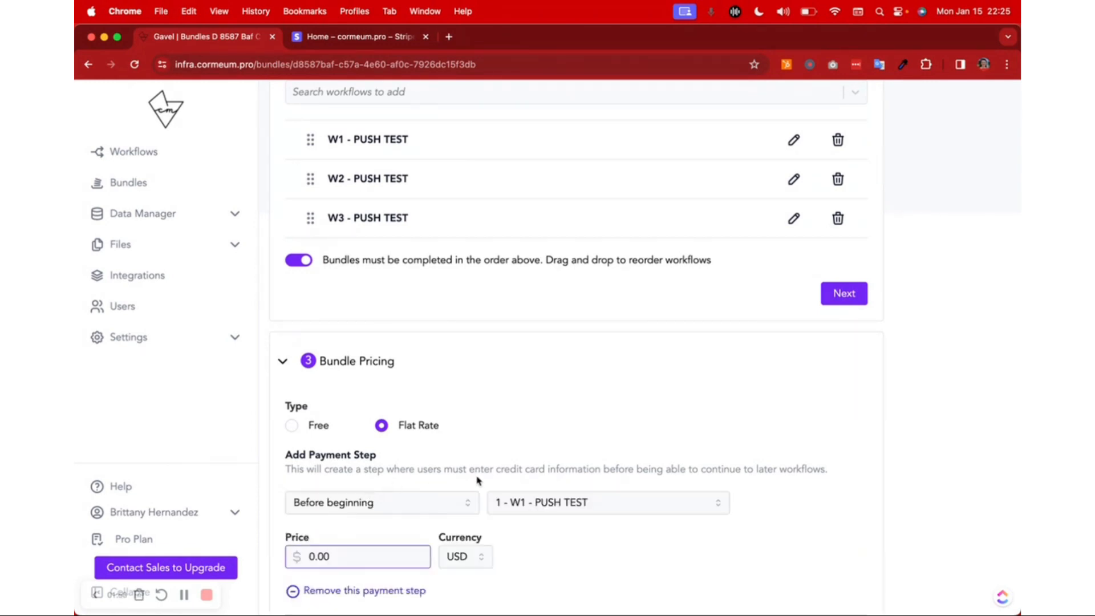
{"action": "scroll", "coordinate": [478, 480], "scroll_direction": "down", "scroll_amount": 3}
Step: Set the payment step to occur before documents are generated in 3 - W3 - PUSH TEST
{"action": "left_click", "coordinate": [439, 441]}
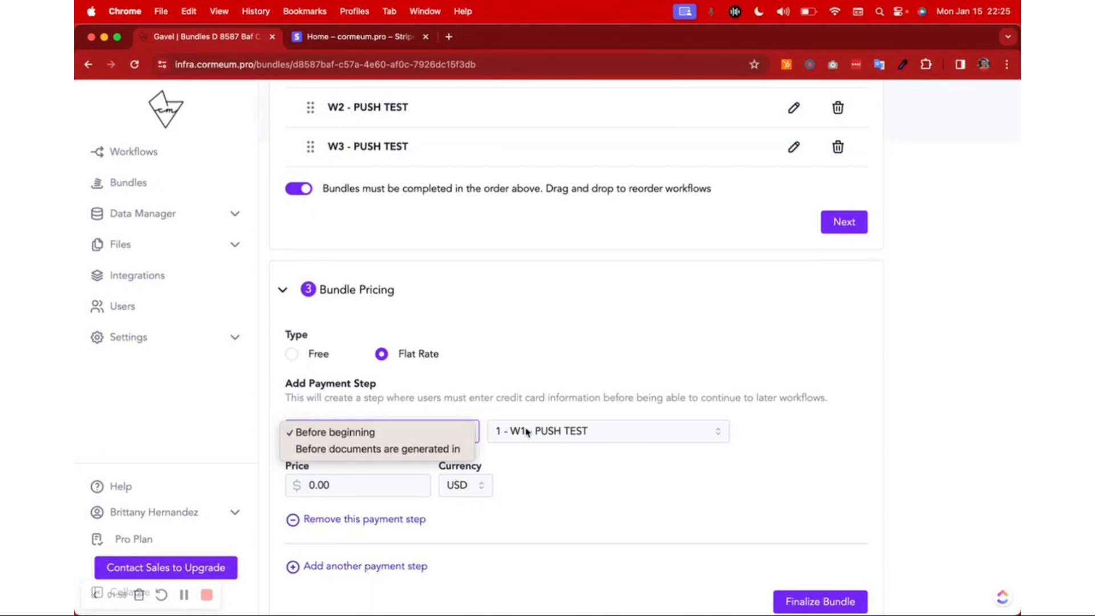
{"action": "left_click", "coordinate": [442, 449]}
{"action": "left_click", "coordinate": [526, 432]}
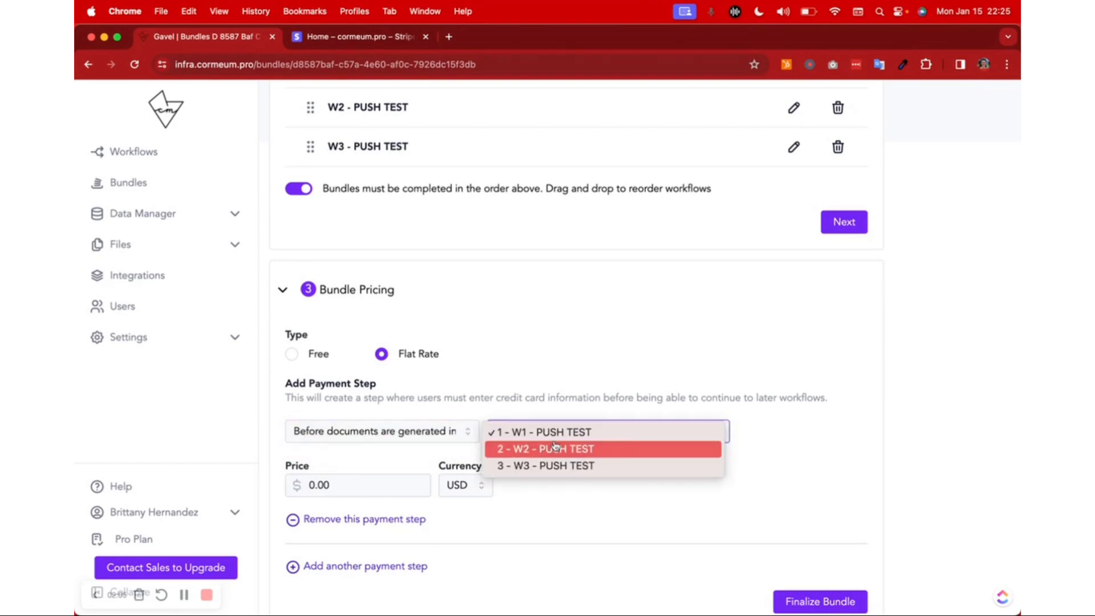
{"action": "left_click", "coordinate": [553, 466]}
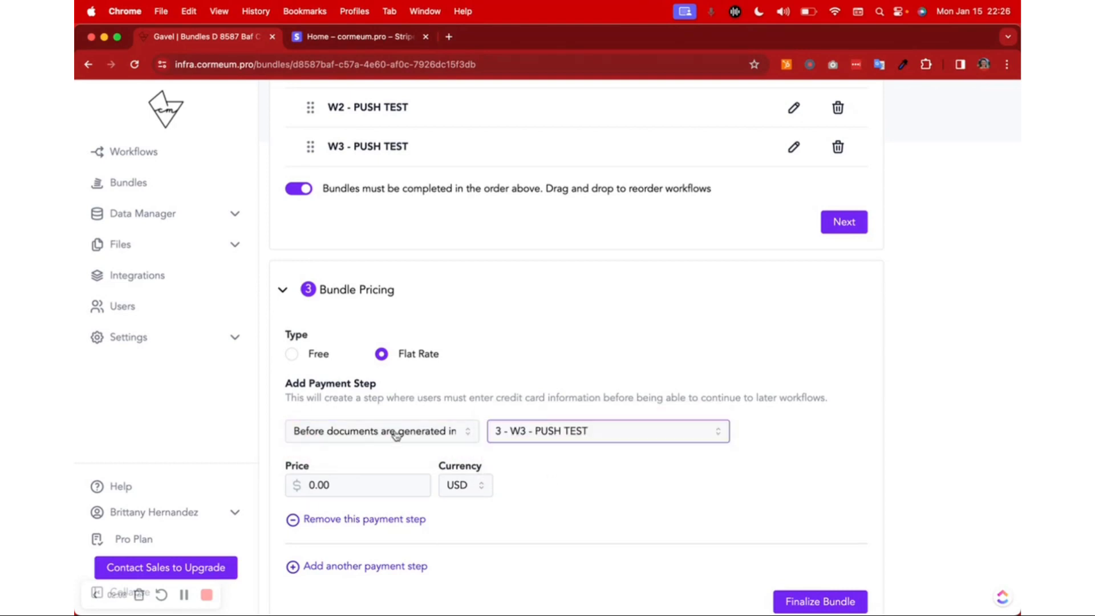
Step: Change the payment step's timing to Before beginning 2 - W2 - PUSH TEST
{"action": "left_click", "coordinate": [389, 432]}
{"action": "left_click", "coordinate": [362, 416]}
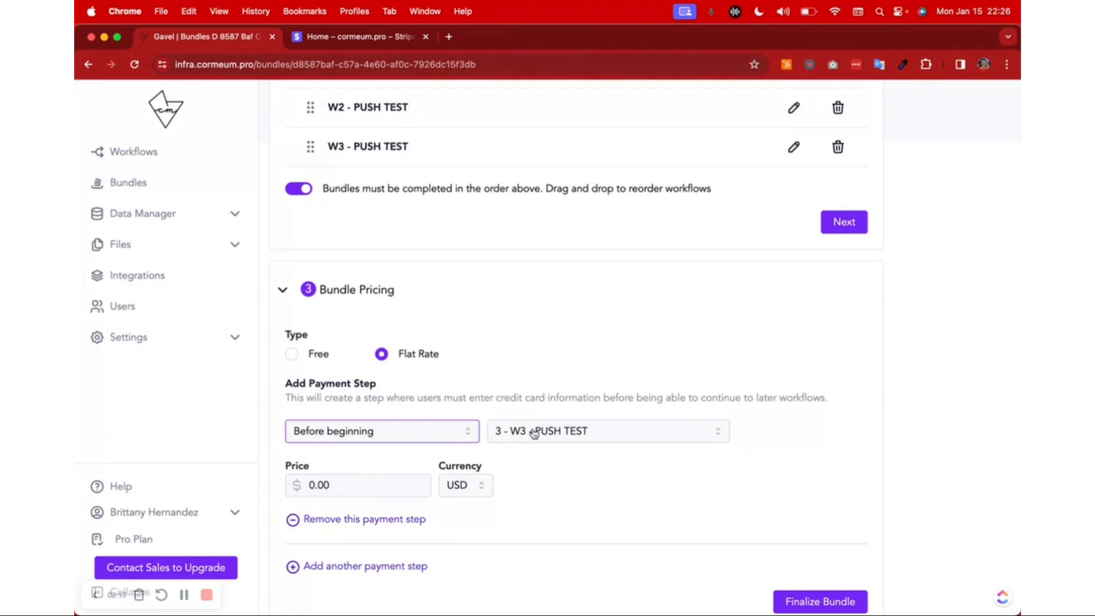
{"action": "left_click", "coordinate": [534, 432]}
{"action": "left_click", "coordinate": [530, 414]}
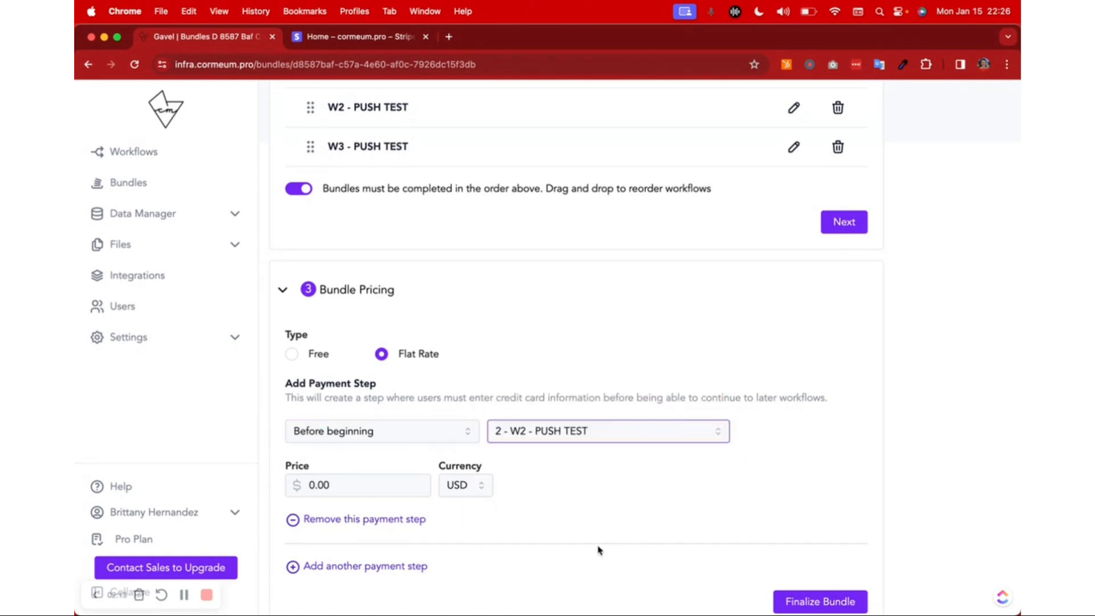
Step: Set the price of the payment step before W2 to 250.00 USD
{"action": "left_click", "coordinate": [361, 485]}
{"action": "key", "text": "BackSpace"}
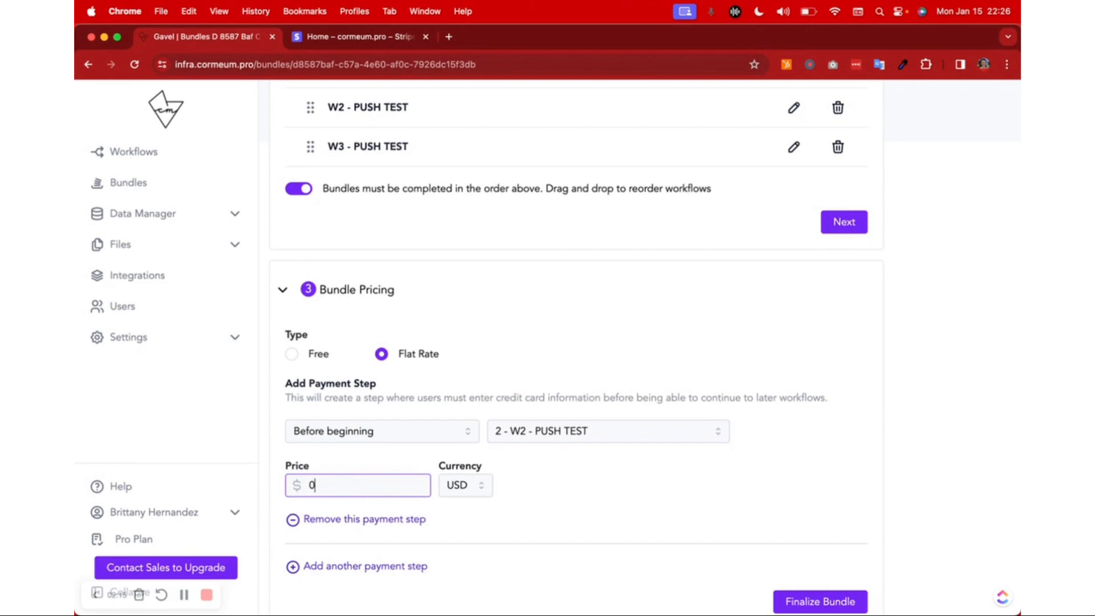
{"action": "key", "text": "BackSpace"}
{"action": "type", "text": "250"}
{"action": "left_click", "coordinate": [514, 496]}
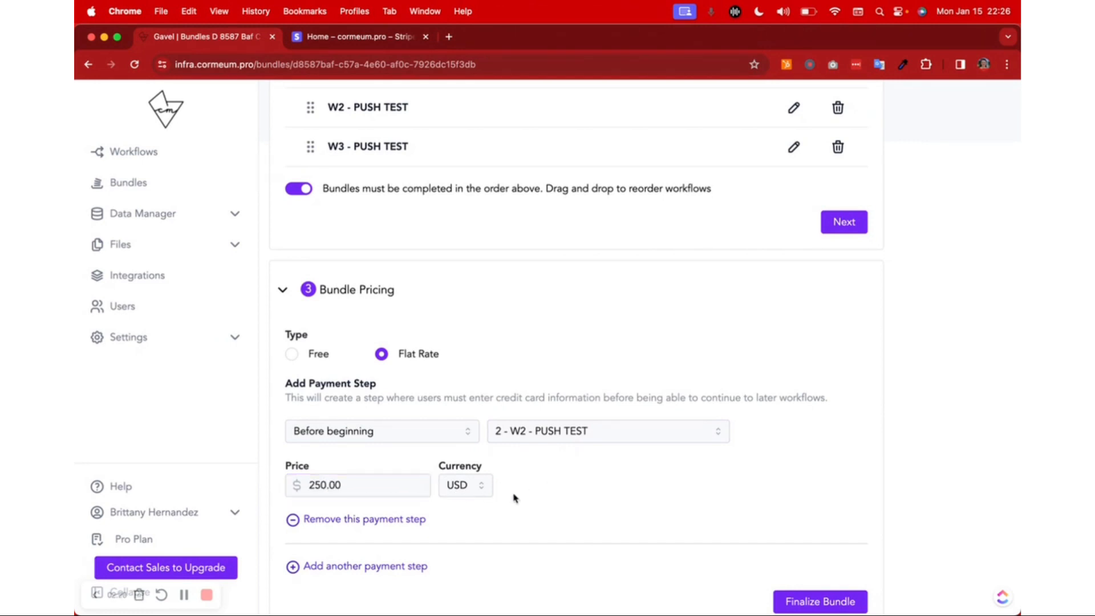
Step: Add a second payment step that applies before beginning 3 - W3 - PUSH TEST
{"action": "scroll", "coordinate": [515, 495], "scroll_direction": "down", "scroll_amount": 2}
{"action": "left_click", "coordinate": [396, 500]}
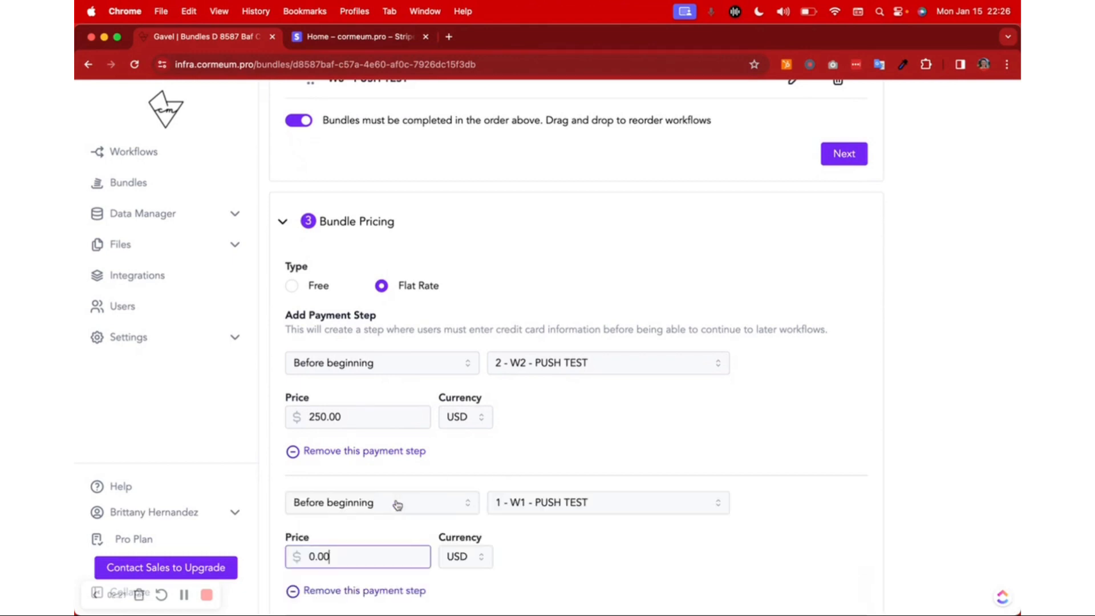
{"action": "scroll", "coordinate": [489, 534], "scroll_direction": "down", "scroll_amount": 2}
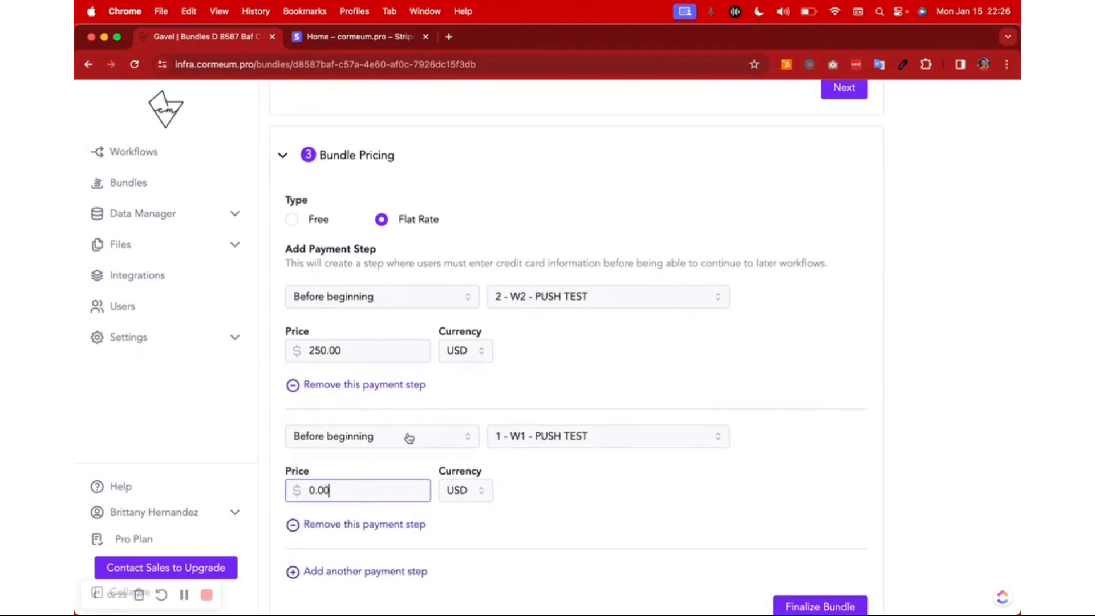
{"action": "left_click", "coordinate": [547, 436]}
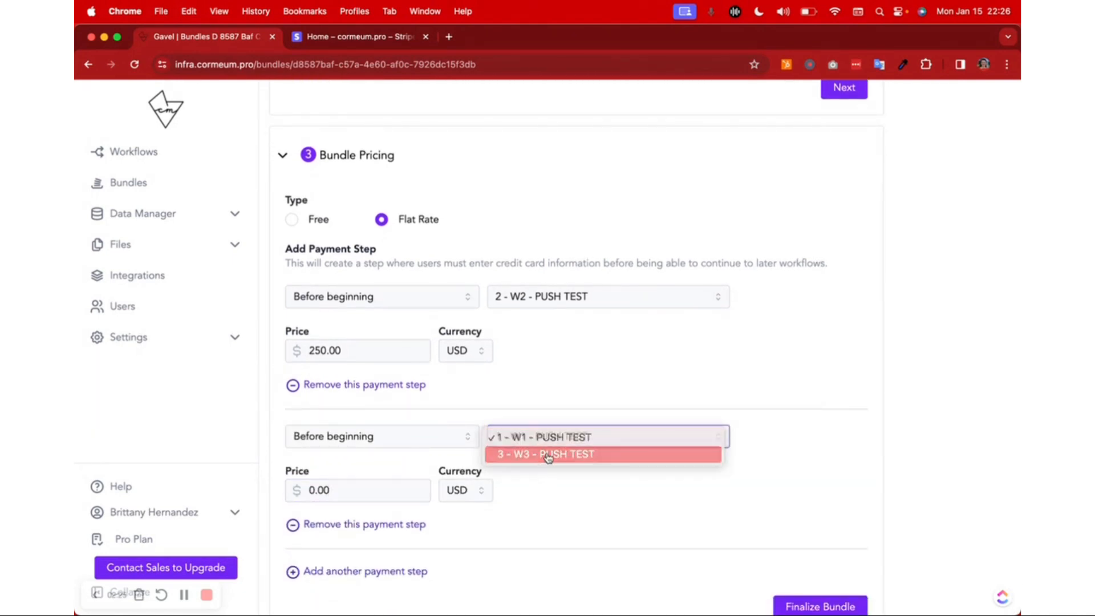
{"action": "left_click", "coordinate": [547, 454]}
Step: Set the second payment step's price to 250 USD and finalize the bundle
{"action": "left_click", "coordinate": [336, 490]}
{"action": "type", "text": "250"}
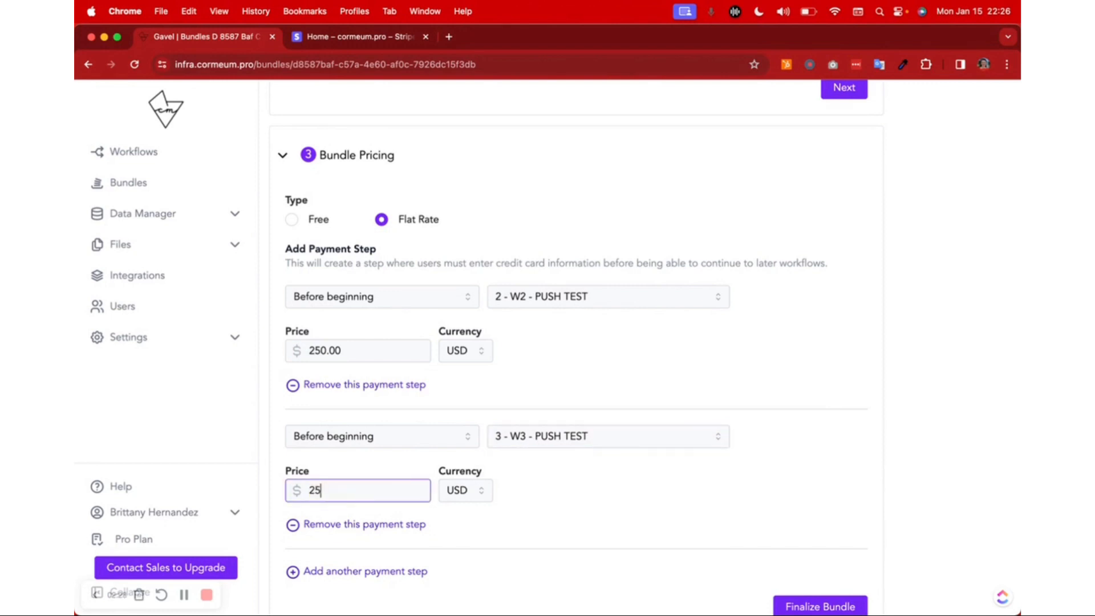
{"action": "left_click", "coordinate": [813, 606]}
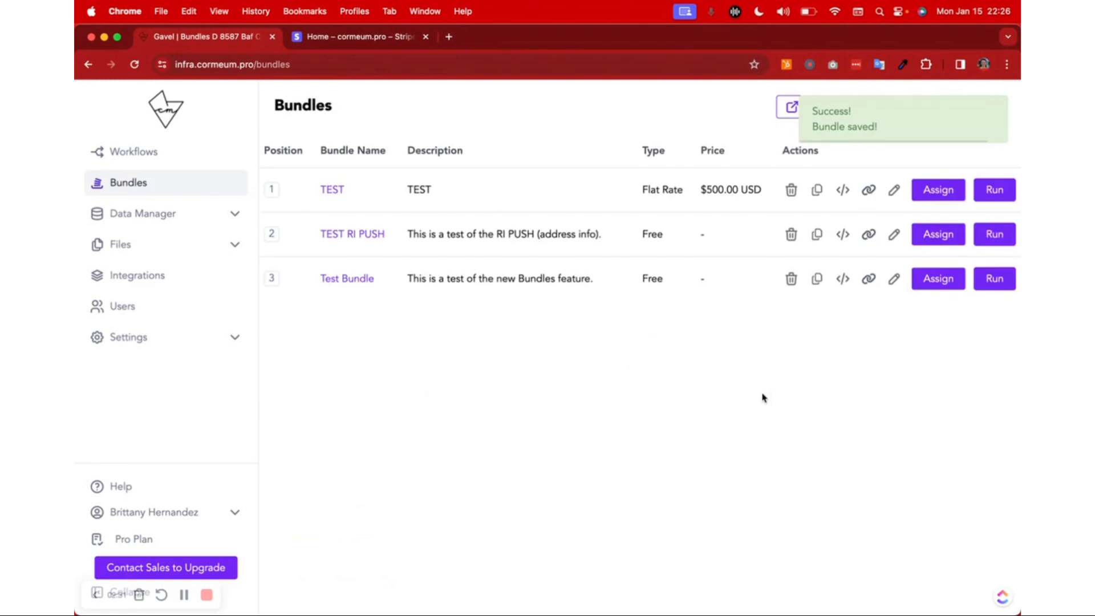
Step: Check the TEST bundle's listed price, then run the bundle to review its total and number of payments in the user portal
{"action": "left_click_drag", "start_coordinate": [702, 188], "coordinate": [759, 188]}
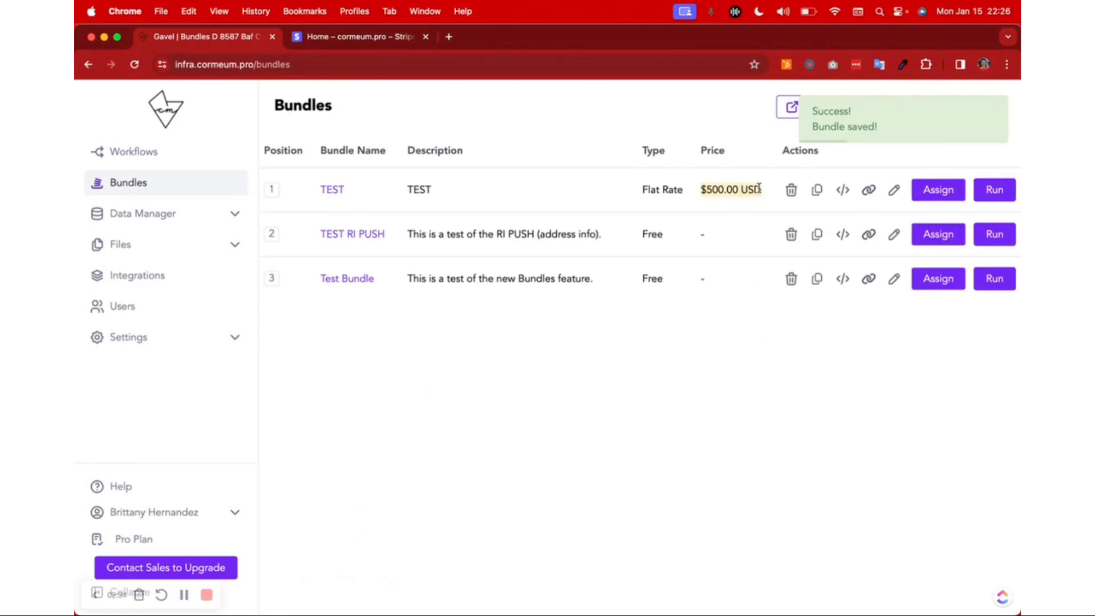
{"action": "left_click", "coordinate": [987, 192]}
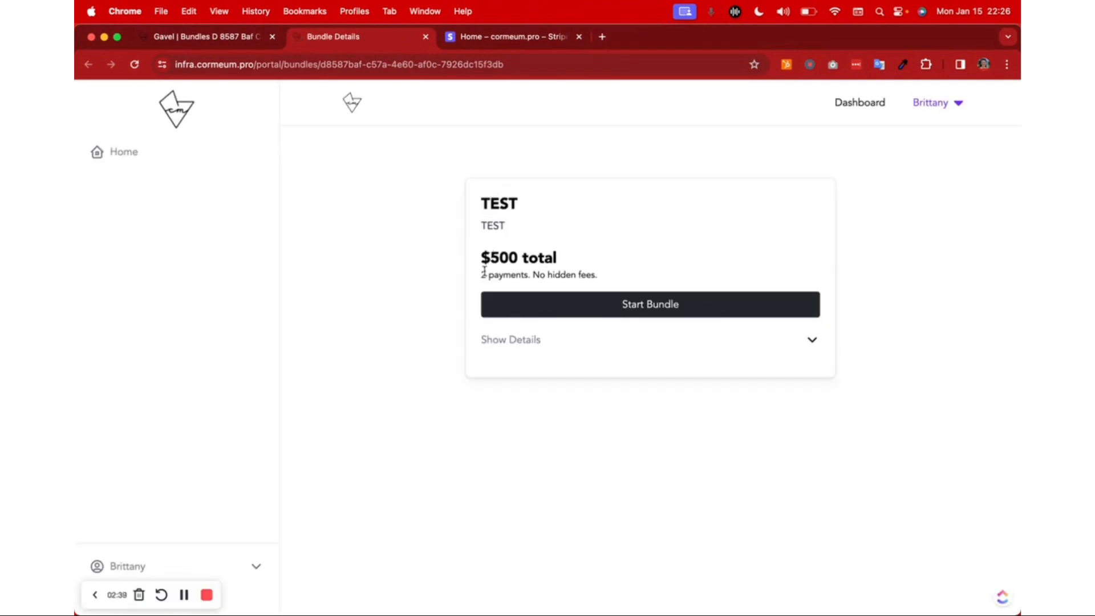
{"action": "left_click_drag", "start_coordinate": [487, 274], "coordinate": [597, 275]}
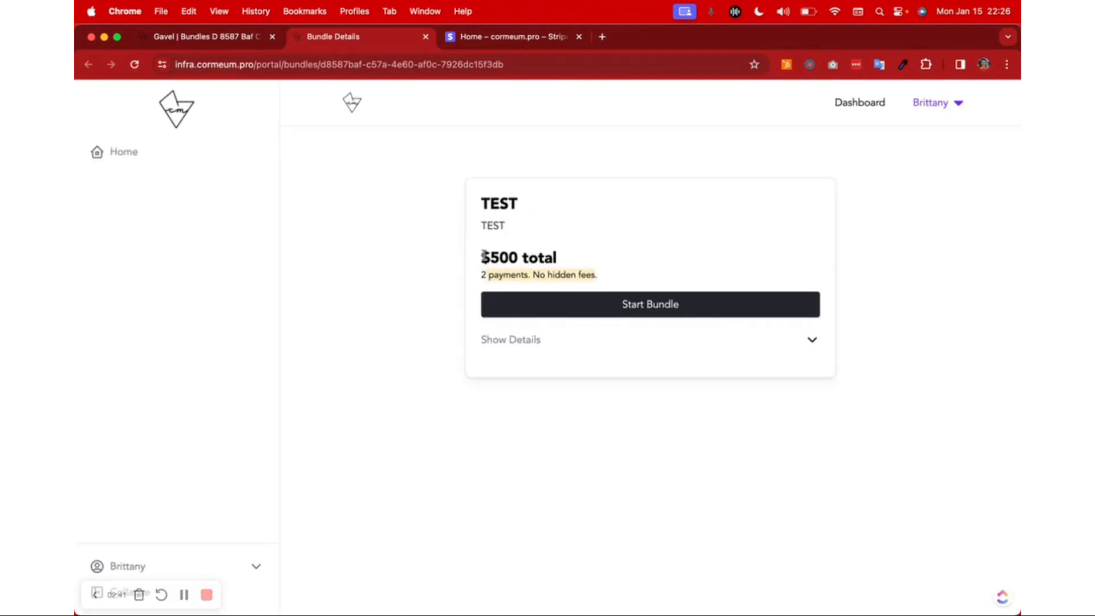
Step: Review the TEST bundle's total and expand its details to check which workflows require payment
{"action": "left_click_drag", "start_coordinate": [482, 257], "coordinate": [574, 261]}
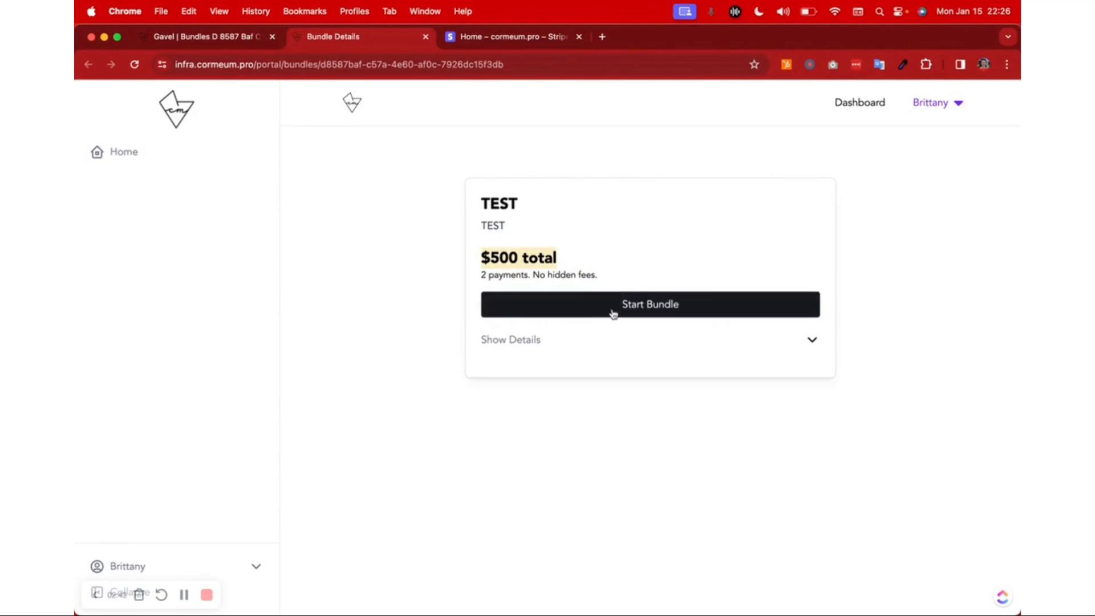
{"action": "left_click", "coordinate": [617, 339]}
{"action": "left_click_drag", "start_coordinate": [552, 416], "coordinate": [582, 414]}
{"action": "left_click_drag", "start_coordinate": [516, 452], "coordinate": [583, 459]}
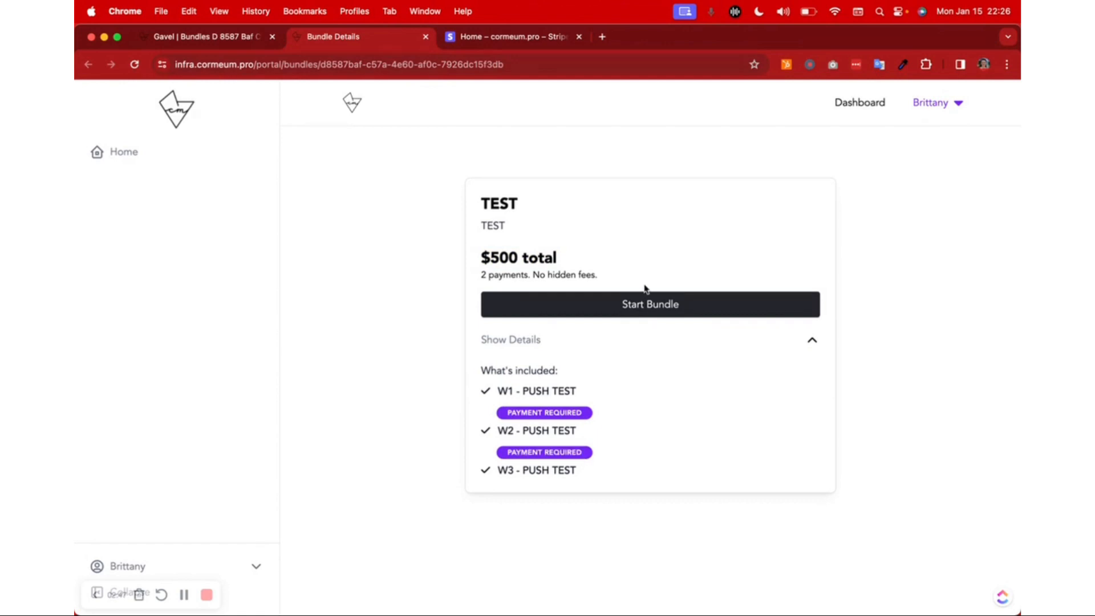
Step: Start a TEST bundle session, run the free W1 - PUSH TEST workflow, and return to the bundle overview
{"action": "left_click", "coordinate": [645, 303]}
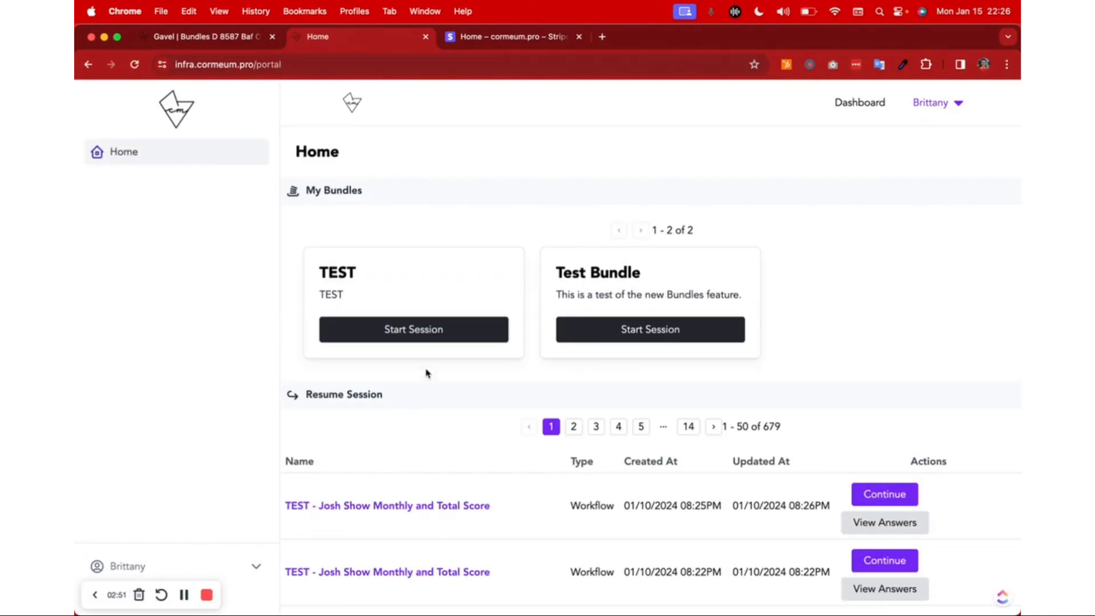
{"action": "left_click", "coordinate": [436, 331]}
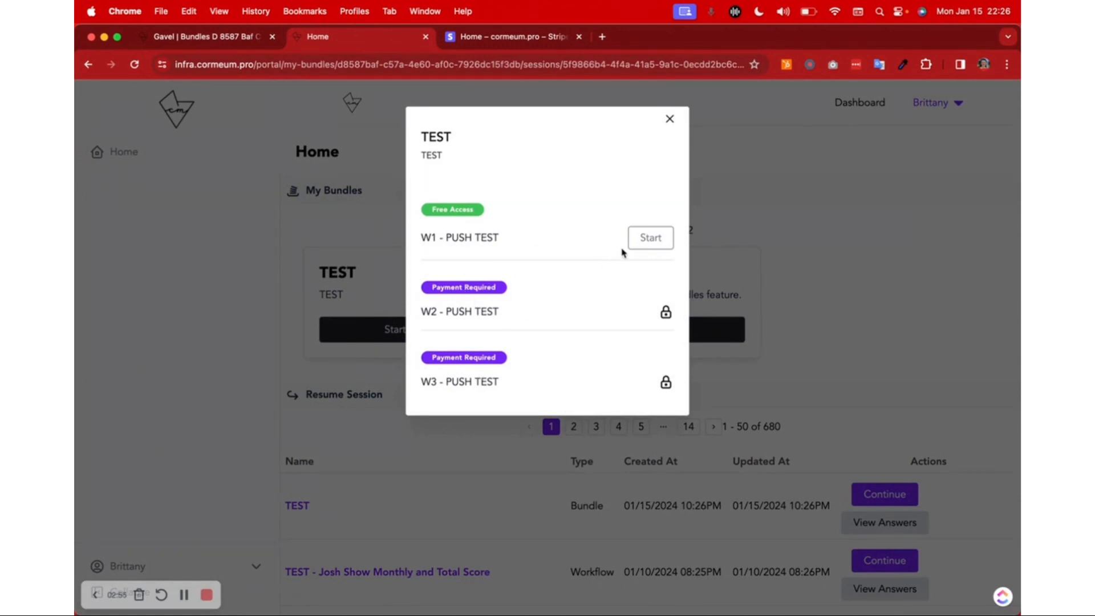
{"action": "left_click", "coordinate": [645, 237]}
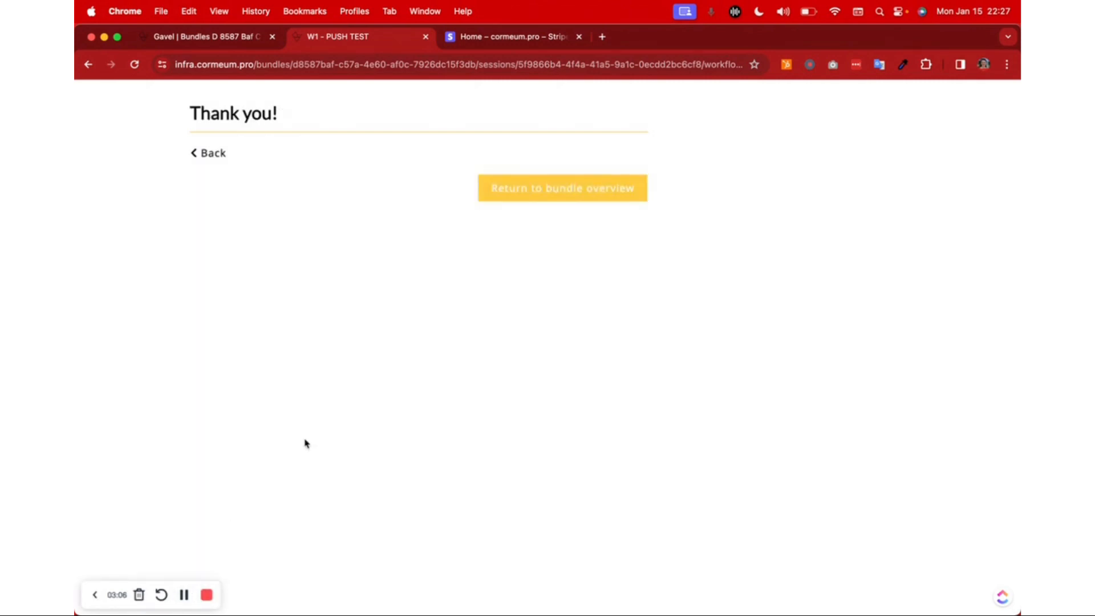
{"action": "left_click", "coordinate": [588, 194]}
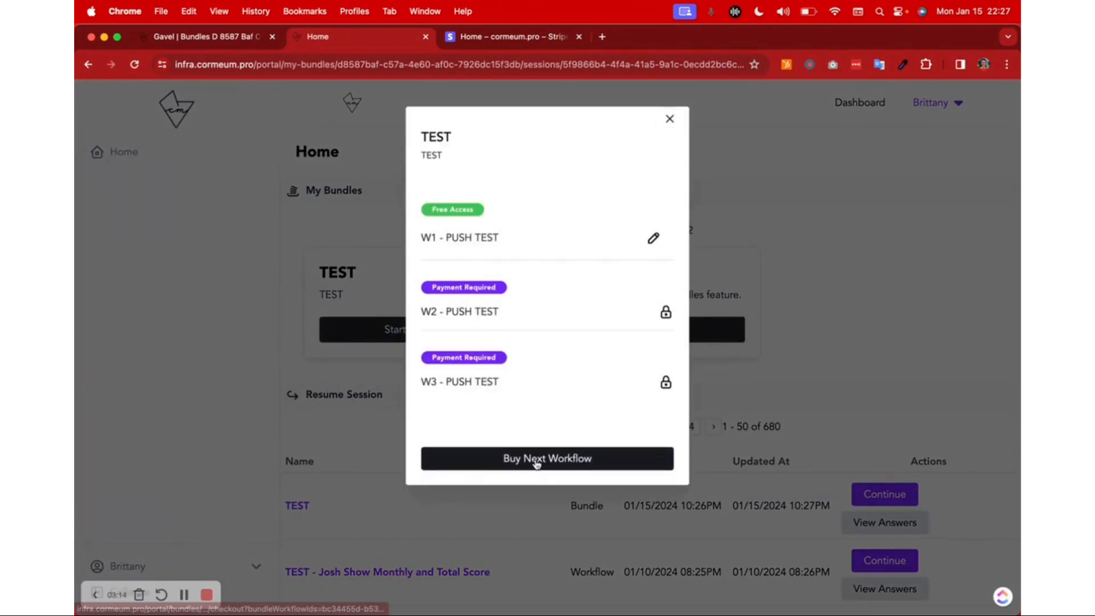
Step: Proceed to buy the next workflow and check the amount and workflow name on the checkout page
{"action": "left_click", "coordinate": [538, 459]}
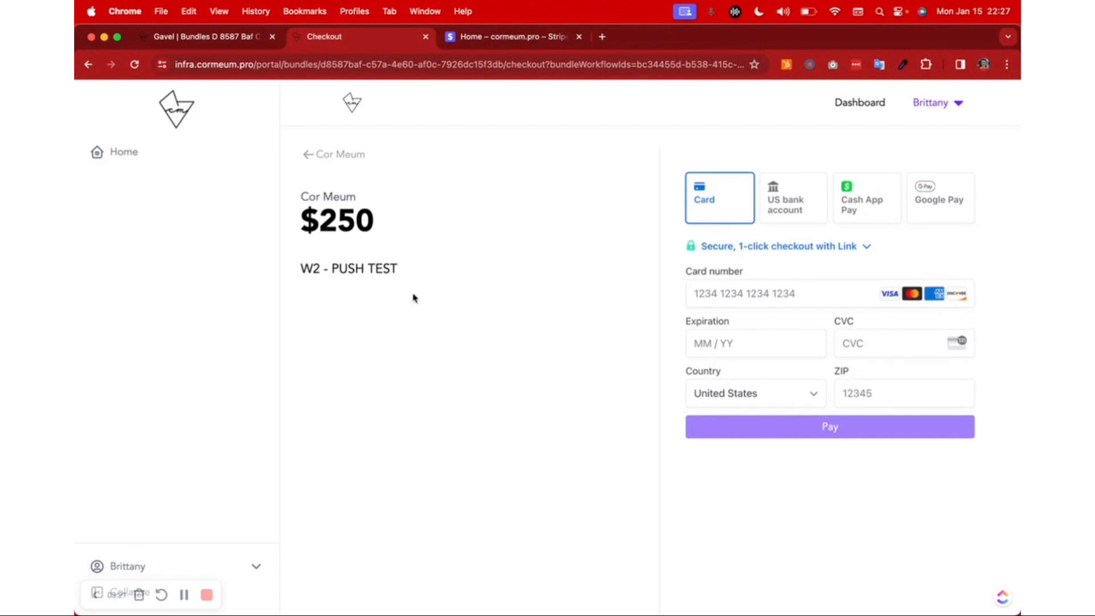
{"action": "double_click", "coordinate": [320, 222]}
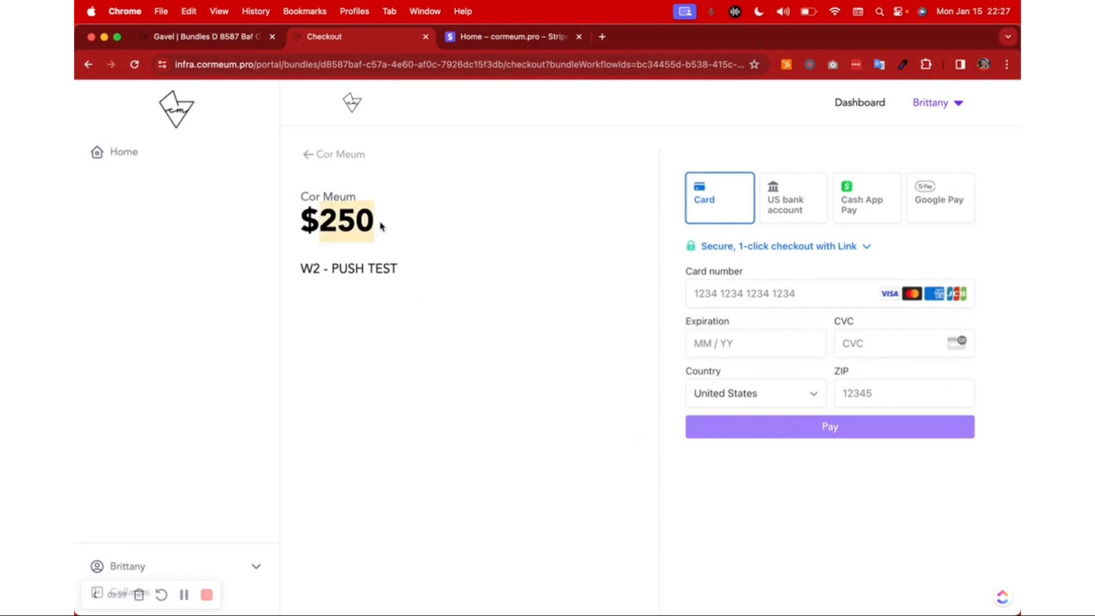
{"action": "left_click_drag", "start_coordinate": [302, 268], "coordinate": [422, 271]}
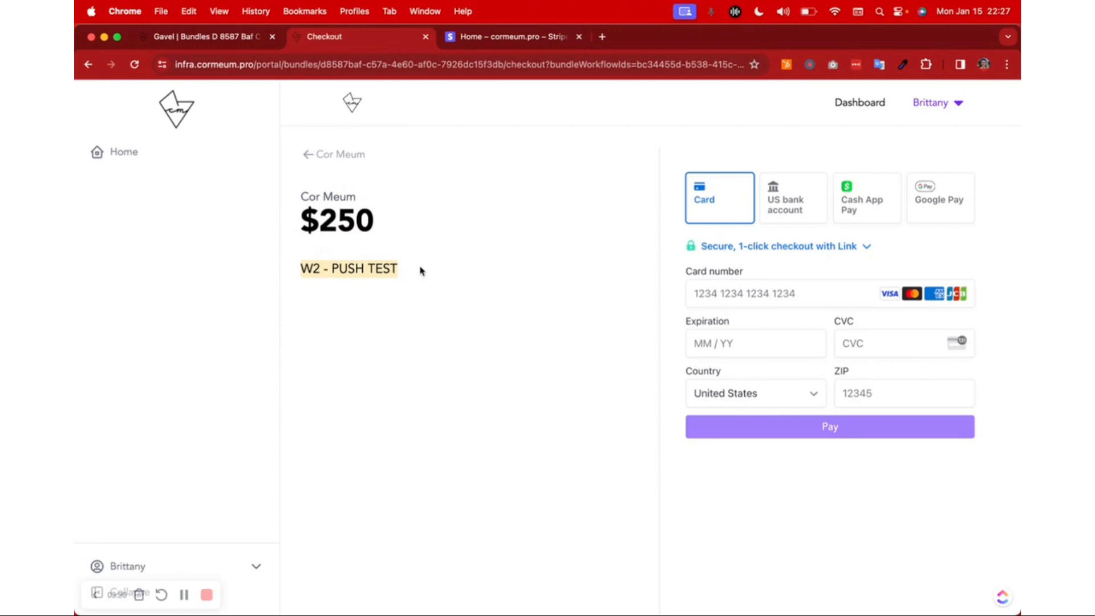
{"action": "left_click", "coordinate": [425, 272]}
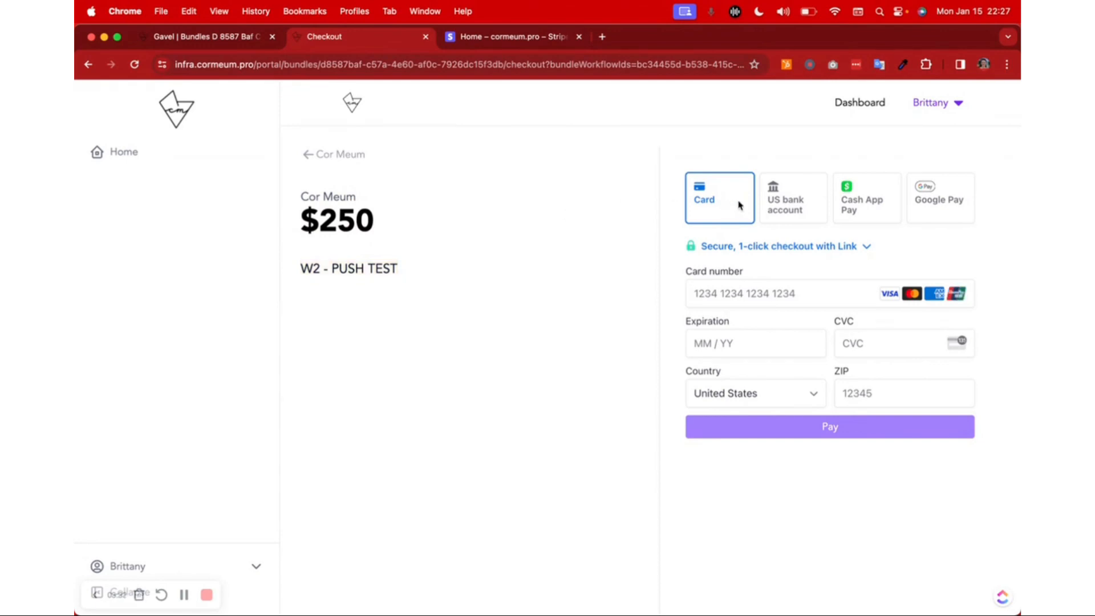
Step: Compare the US bank account, Cash App Pay, Google Pay and Card payment options, then leave the checkout and return to the portal home
{"action": "left_click", "coordinate": [789, 202]}
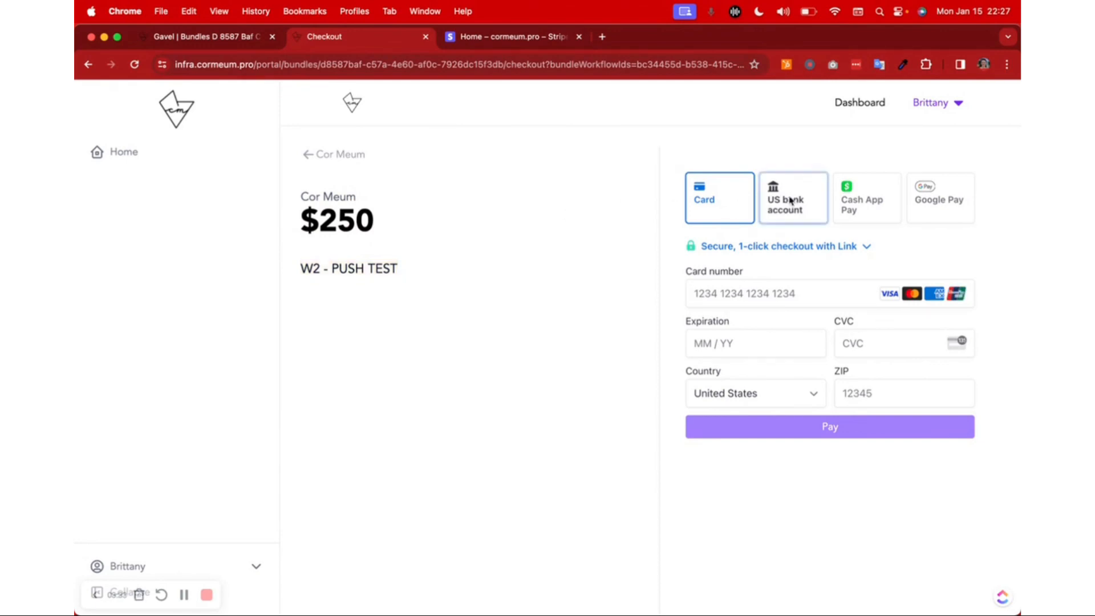
{"action": "left_click", "coordinate": [884, 207]}
{"action": "left_click", "coordinate": [945, 197]}
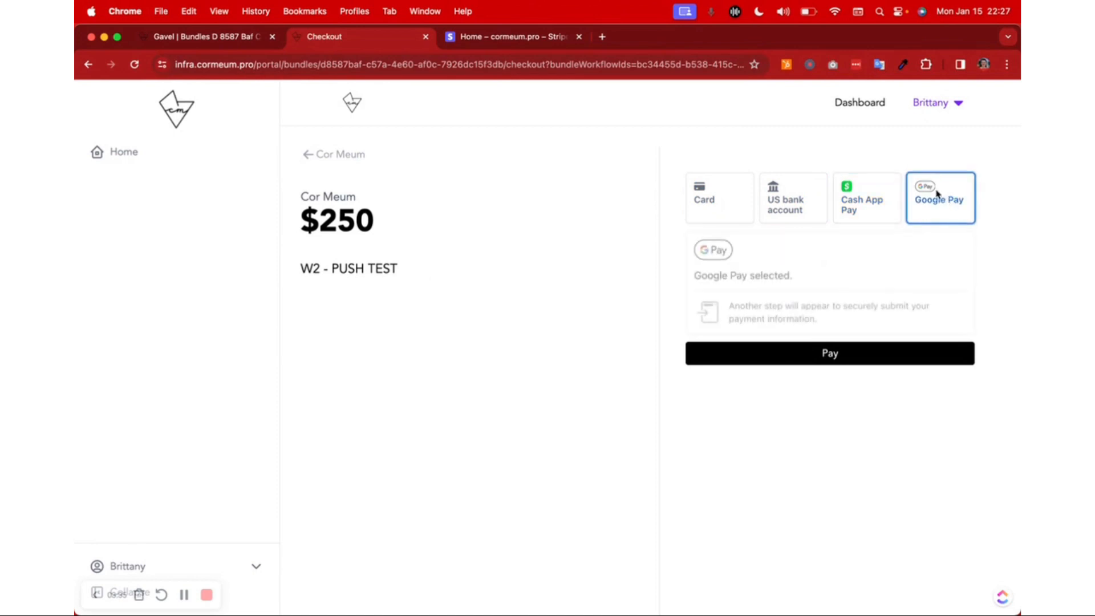
{"action": "left_click", "coordinate": [720, 197]}
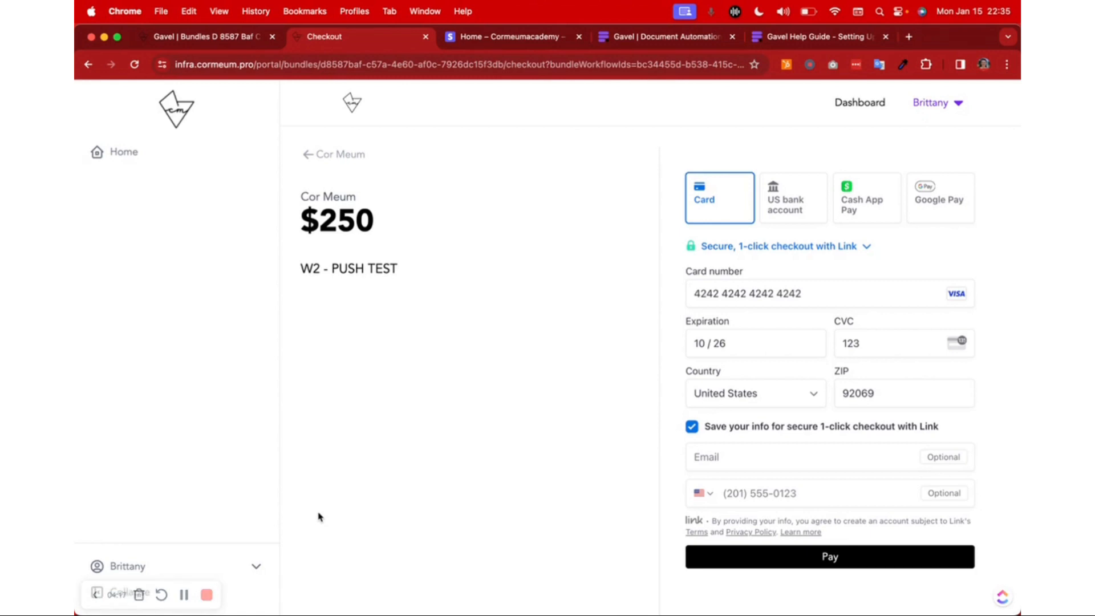
{"action": "left_click", "coordinate": [336, 155]}
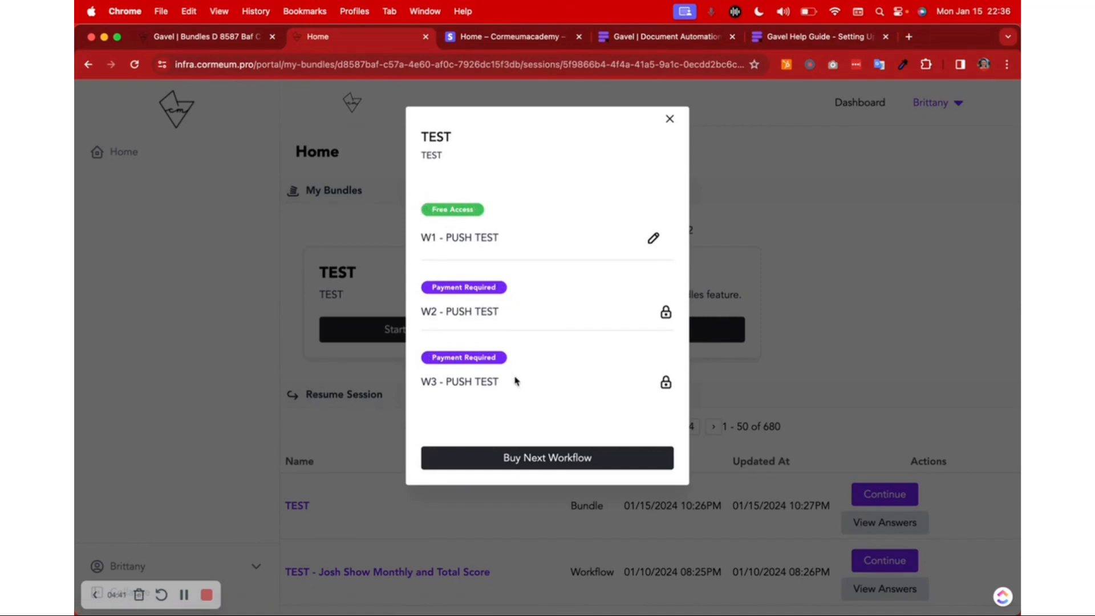
{"action": "left_click", "coordinate": [670, 119]}
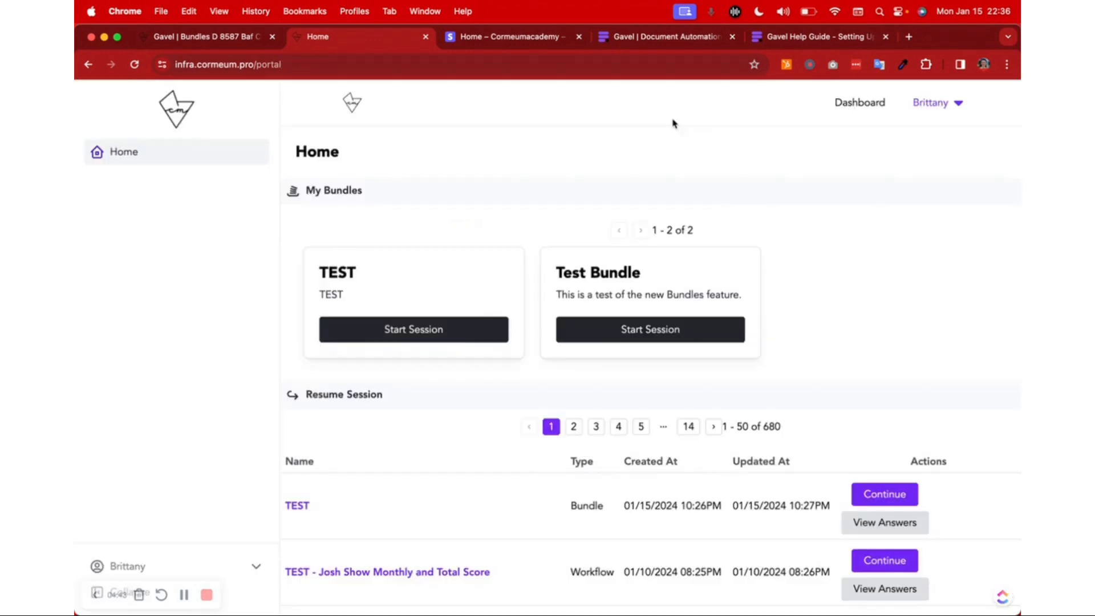